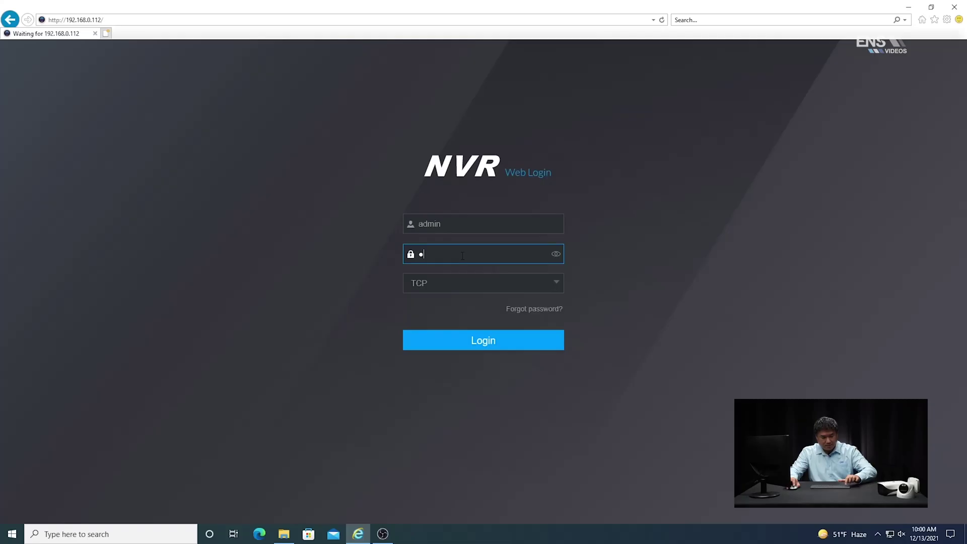
Sign in and show camera D1 IPC's live feed in a single-window Live layout.
text(••••••)
click(486, 341)
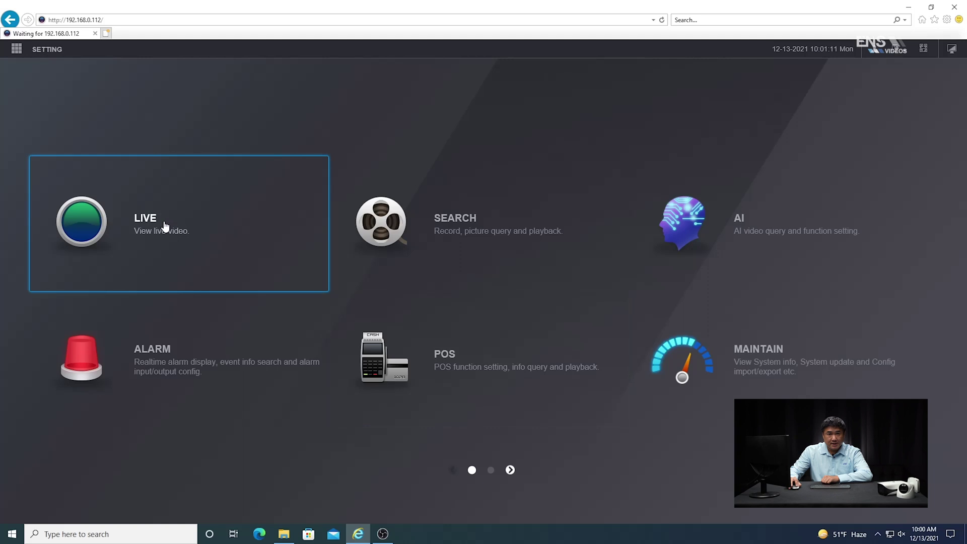
click(88, 224)
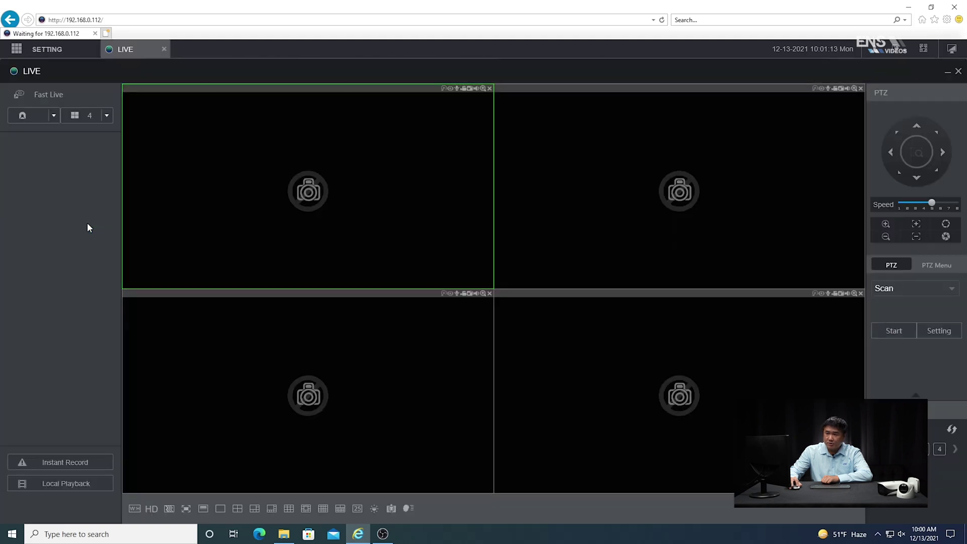
click(219, 510)
click(23, 149)
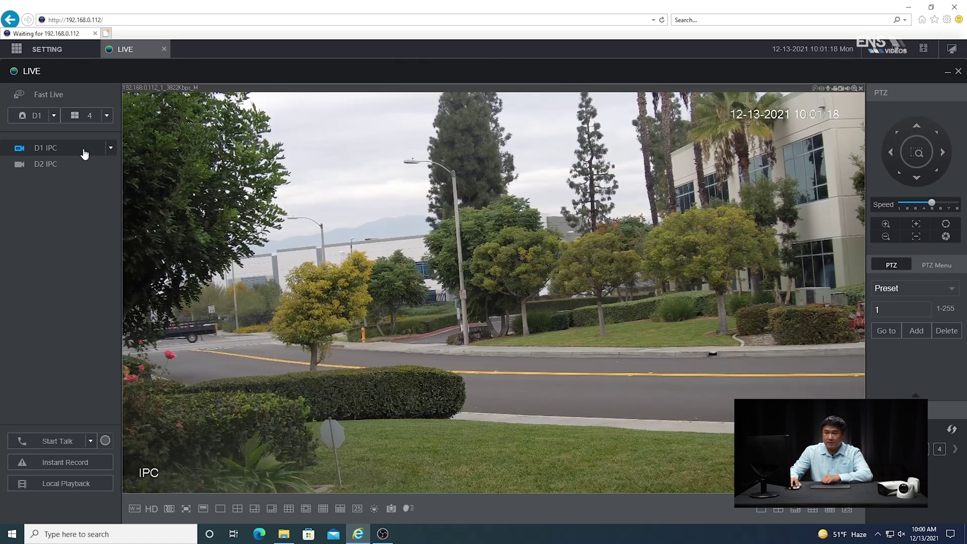
Leave the live view, tick AI Rule in the Display settings, and apply it.
click(165, 51)
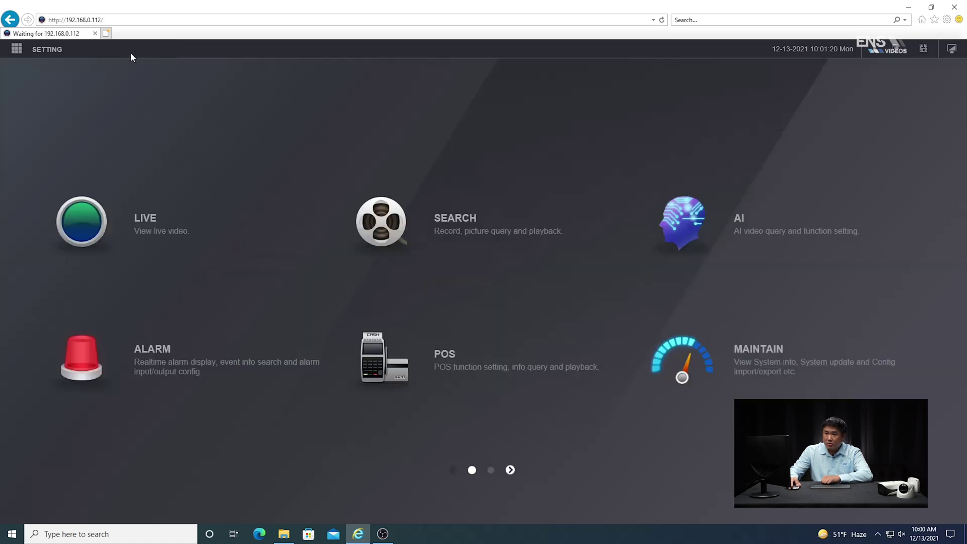
click(511, 471)
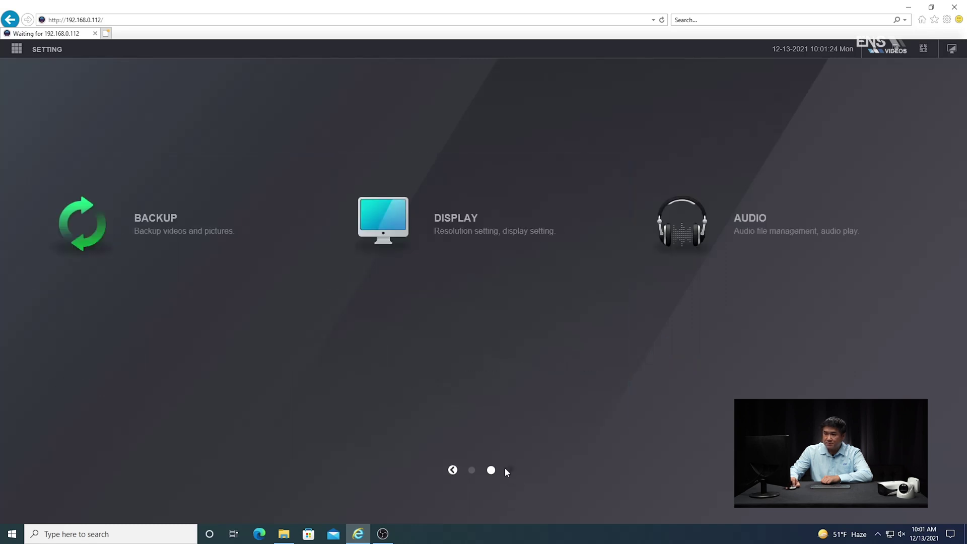
click(451, 223)
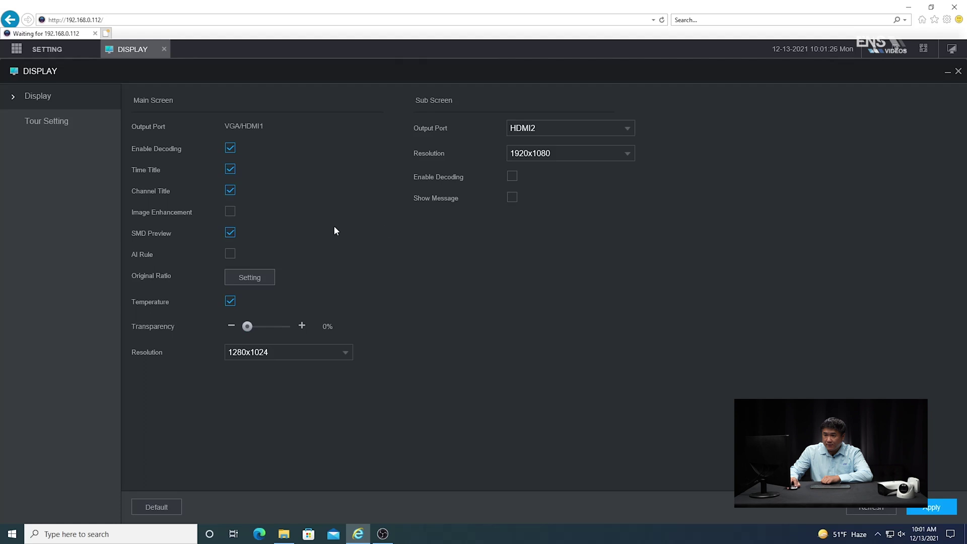
click(230, 254)
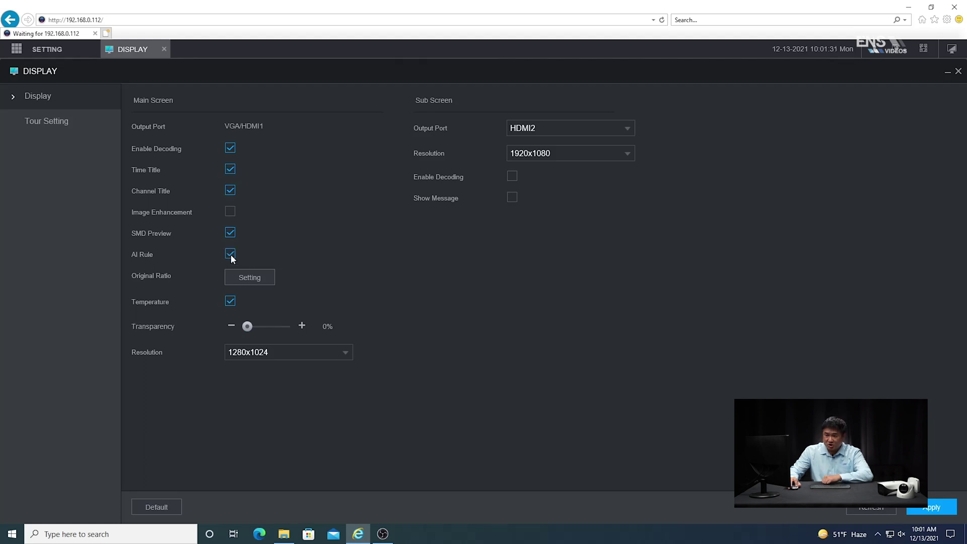
click(935, 508)
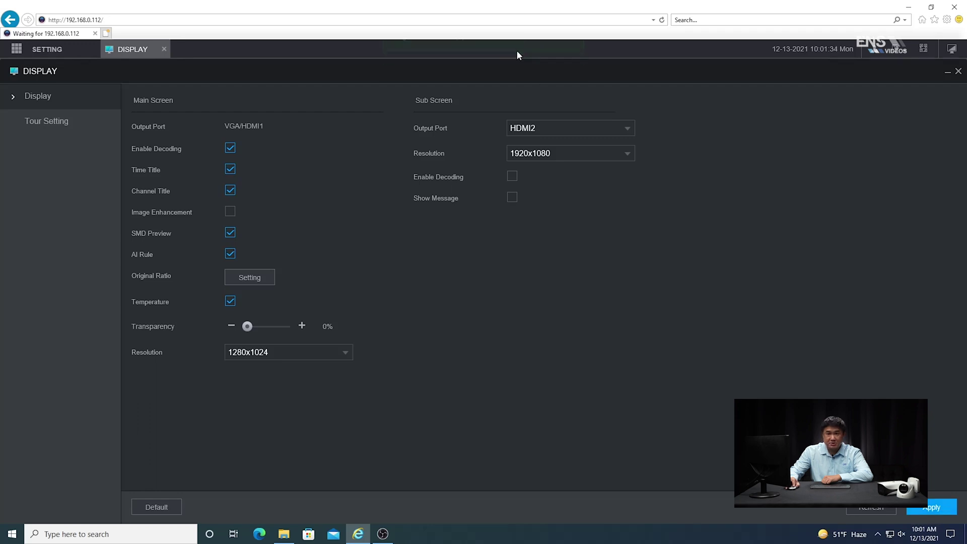
click(164, 49)
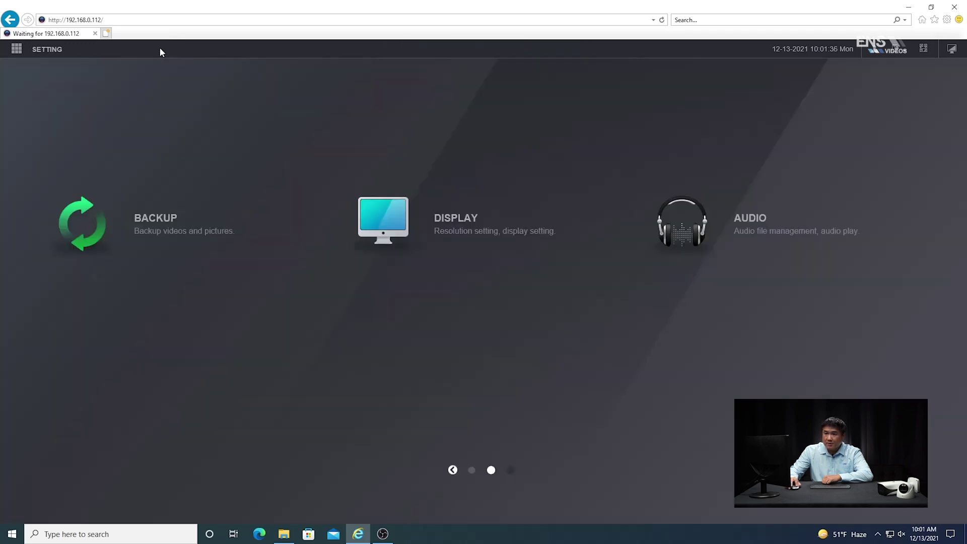
Under AI > Parameters > Smart Plan, pick the face icon for channel 1 and apply.
click(453, 470)
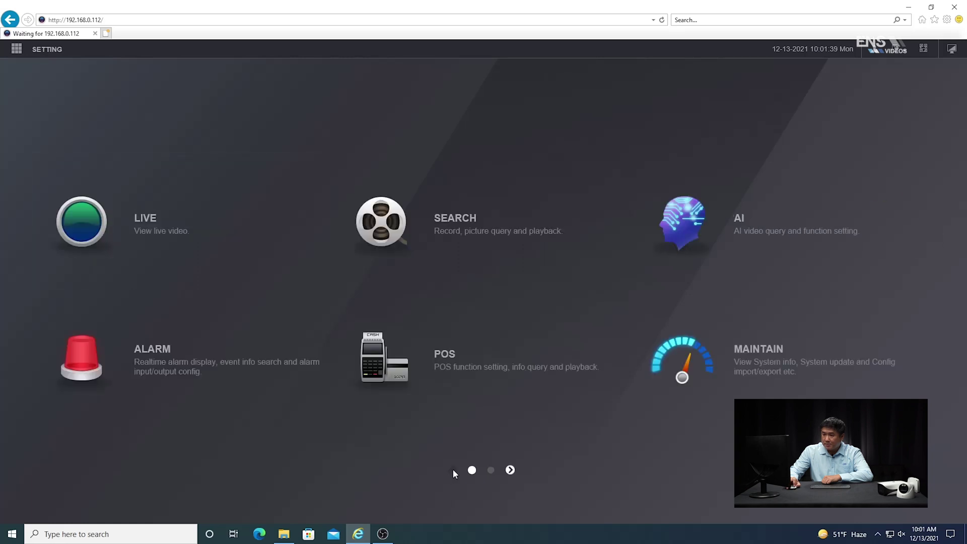
click(739, 219)
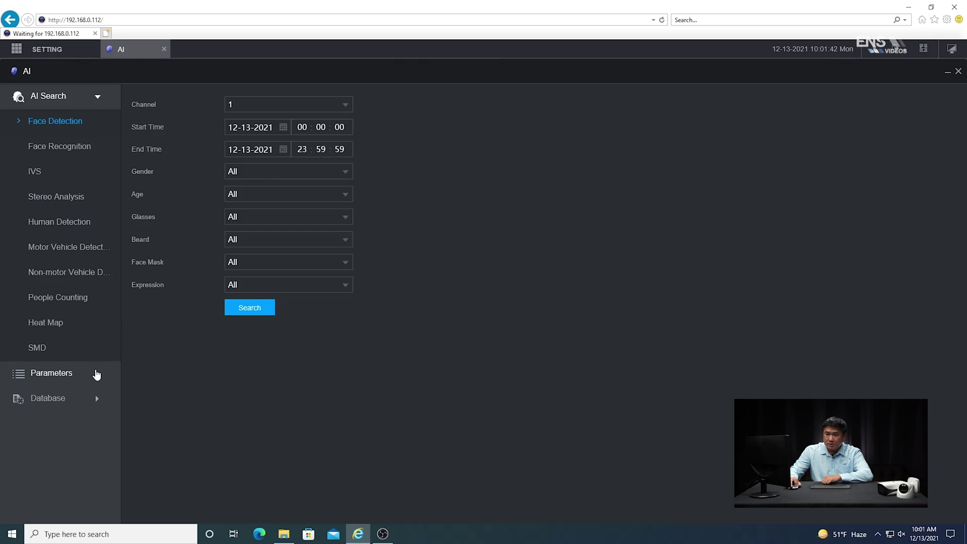
click(97, 377)
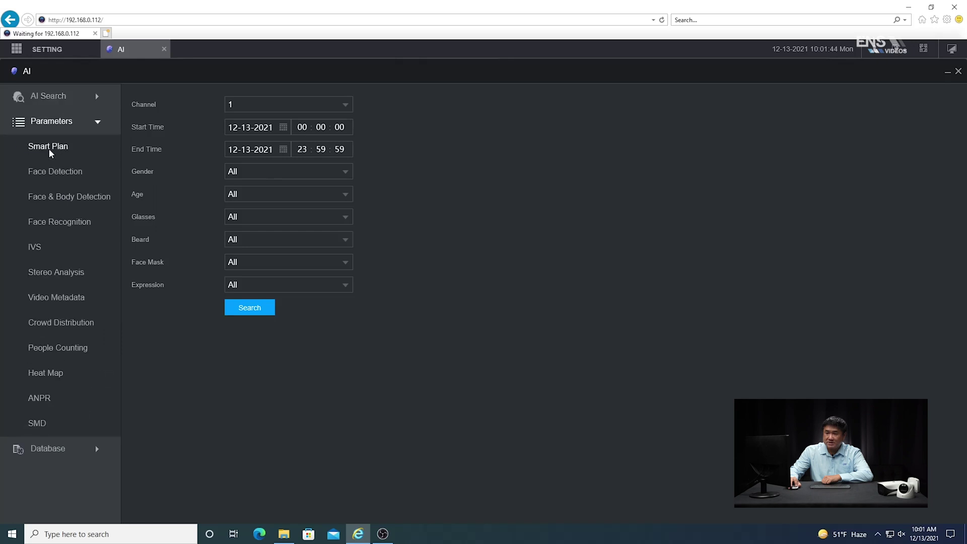
click(49, 151)
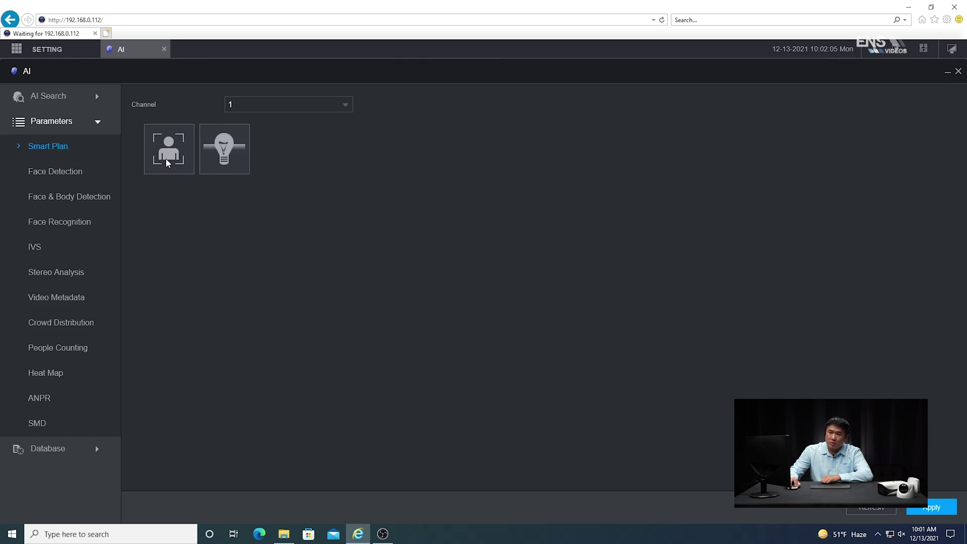
click(171, 159)
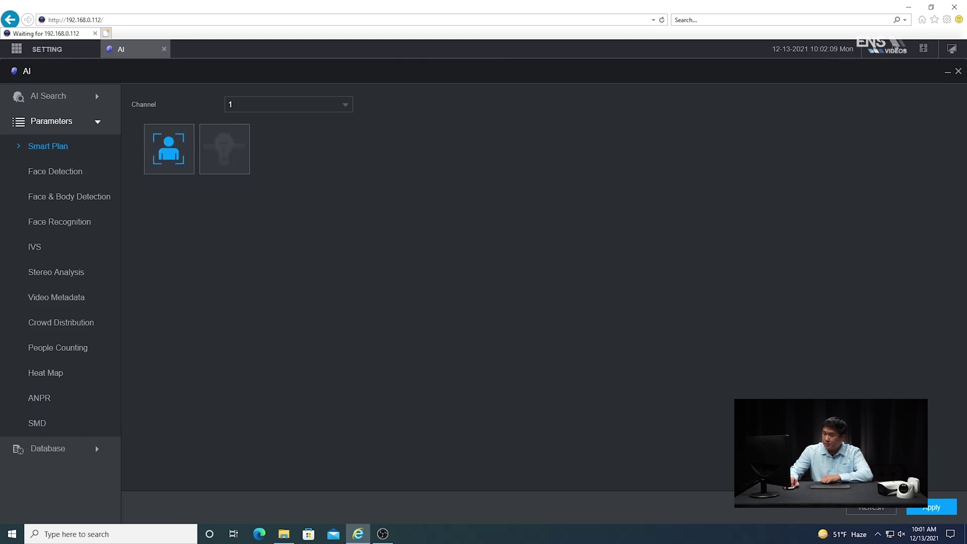
click(937, 509)
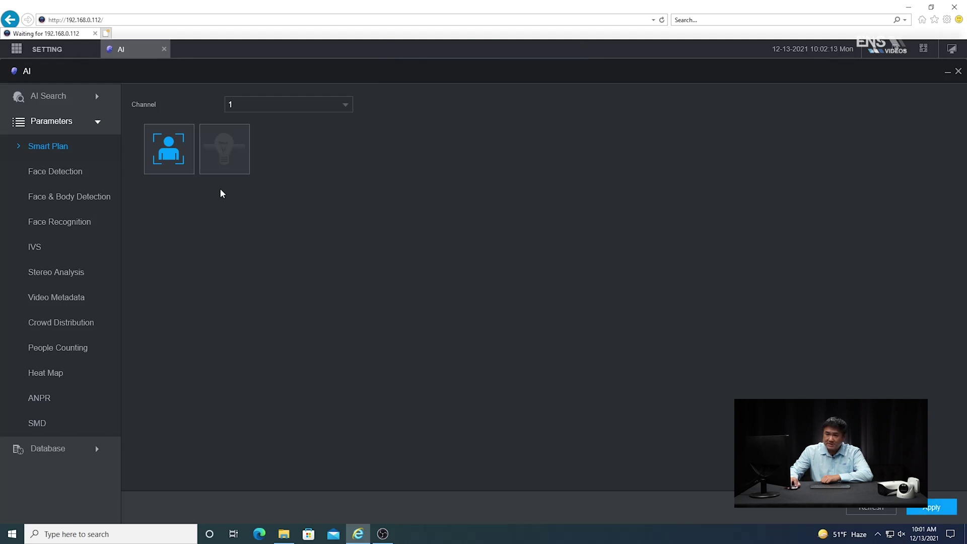
click(66, 173)
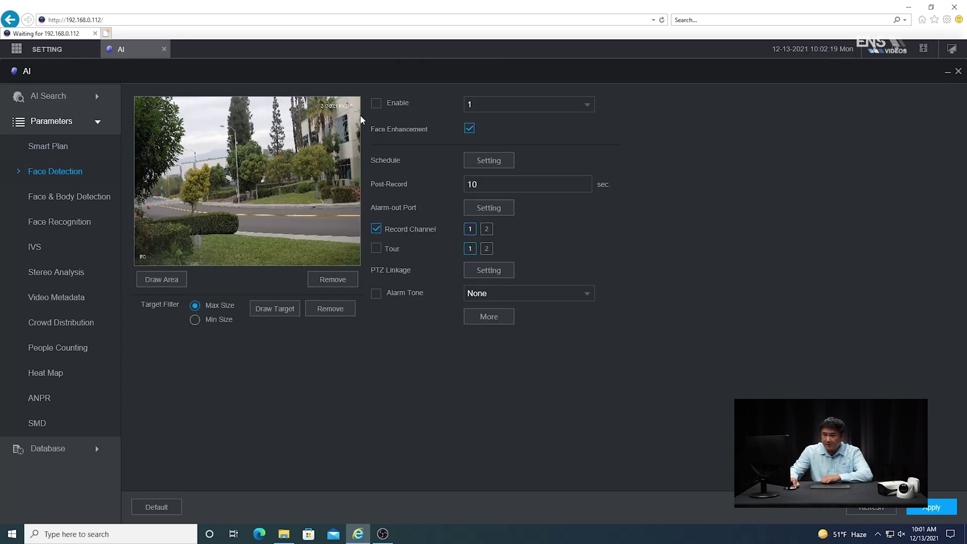
Enable channel 1 face detection with the all-week schedule, apply, and close the AI tab.
click(377, 104)
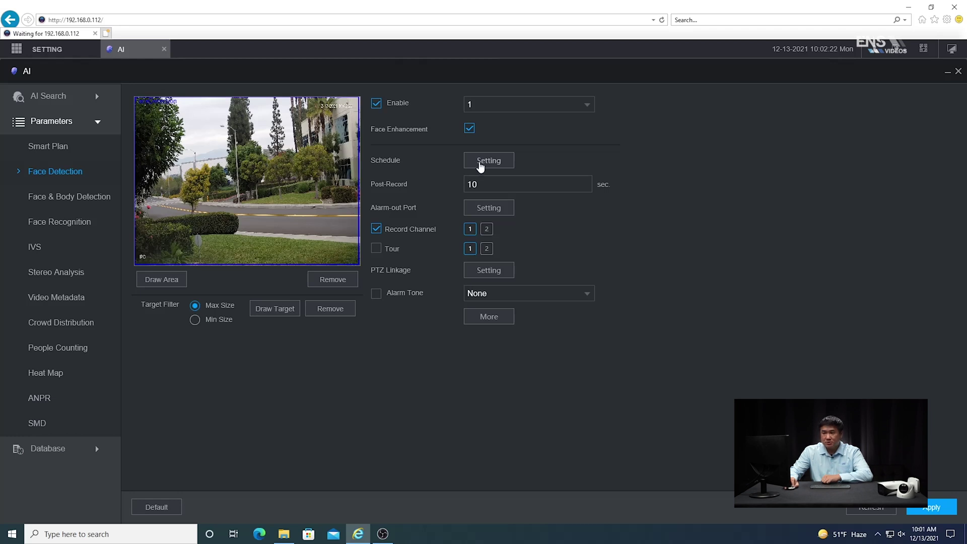
click(480, 161)
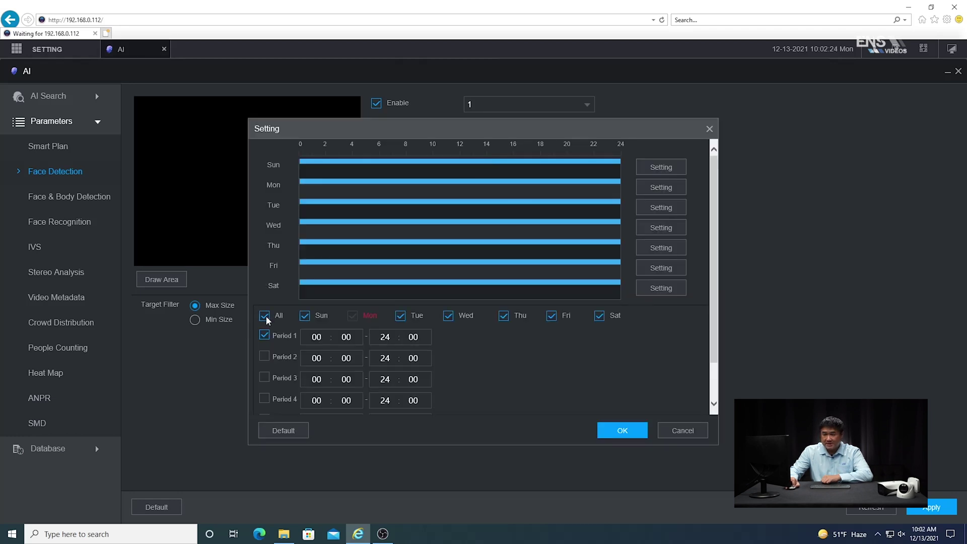
click(623, 432)
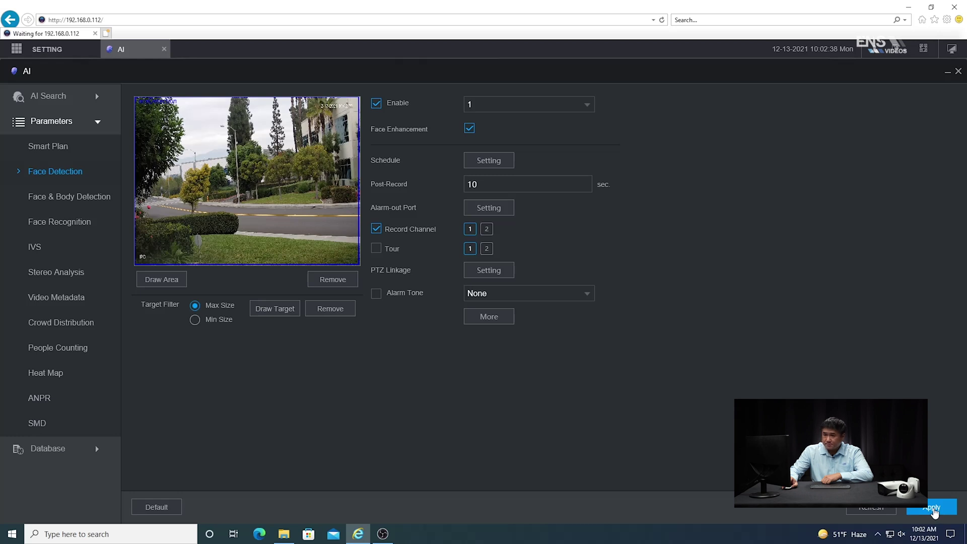
click(934, 508)
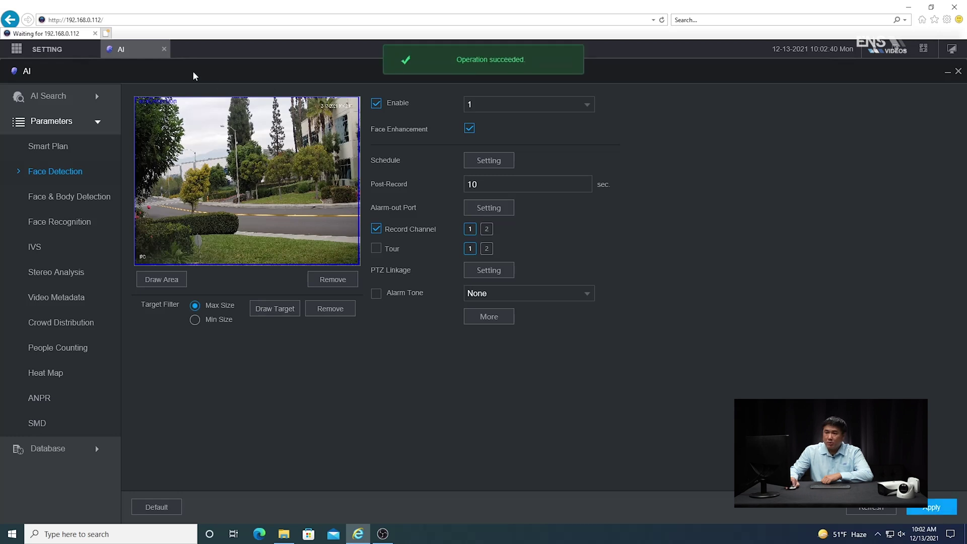
click(164, 48)
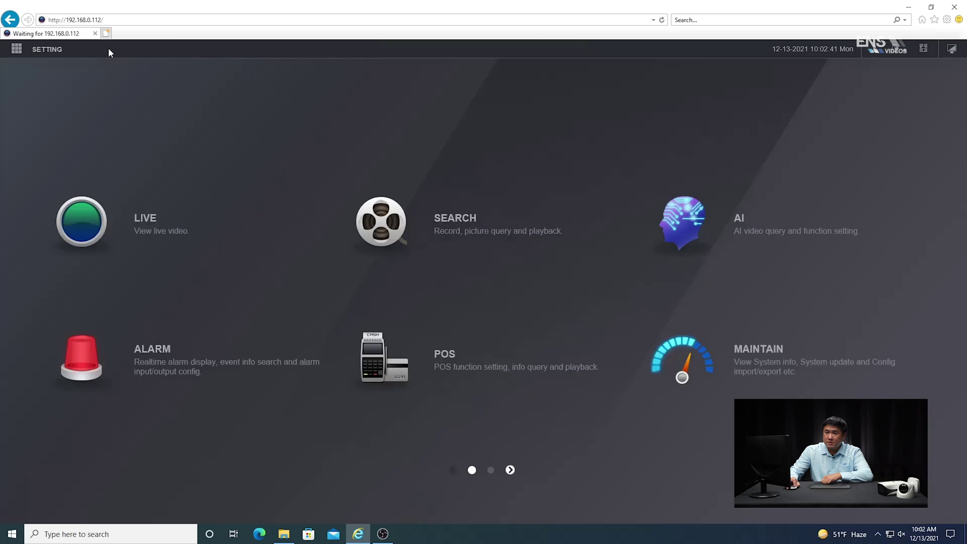
Add Intelligent recording 00:00–24:00 on all days to channel 1's record schedule and apply.
click(57, 51)
click(35, 118)
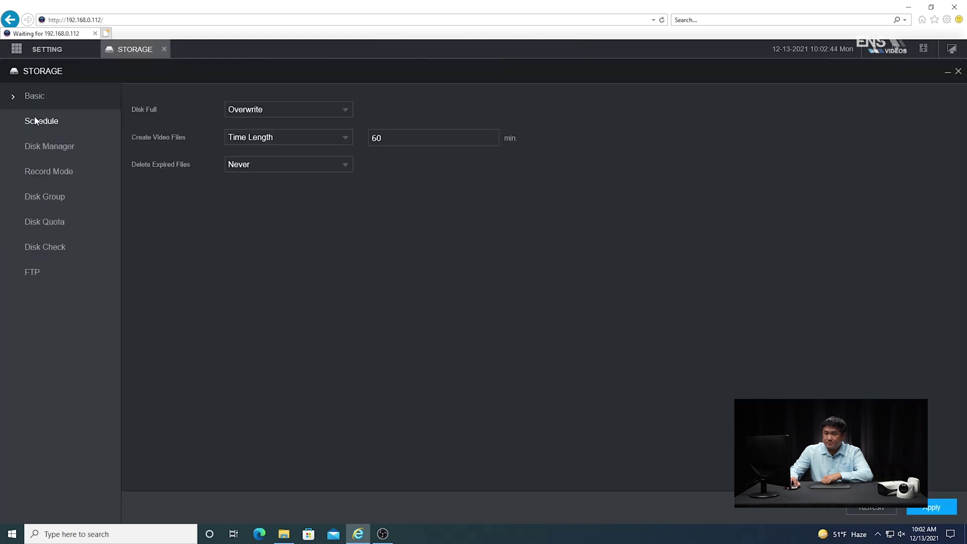
click(35, 122)
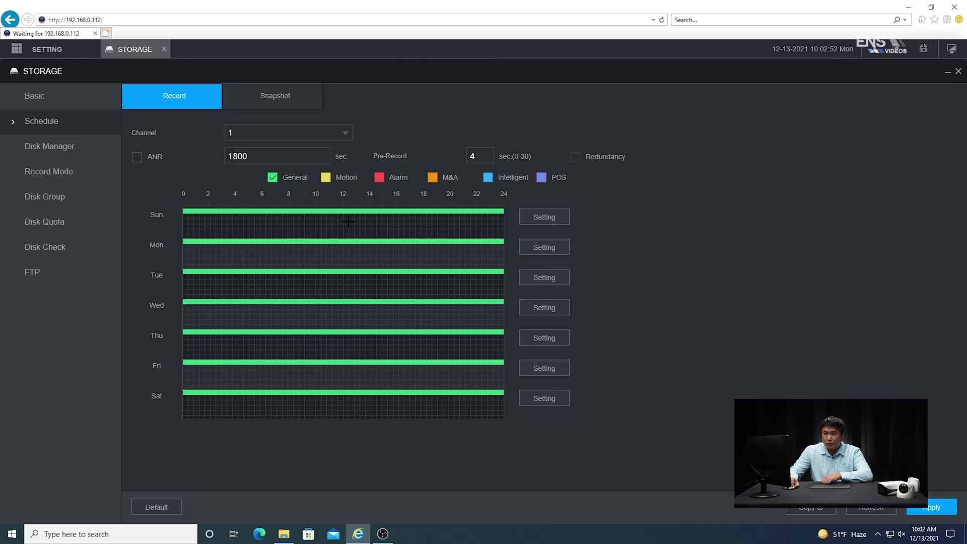
click(544, 217)
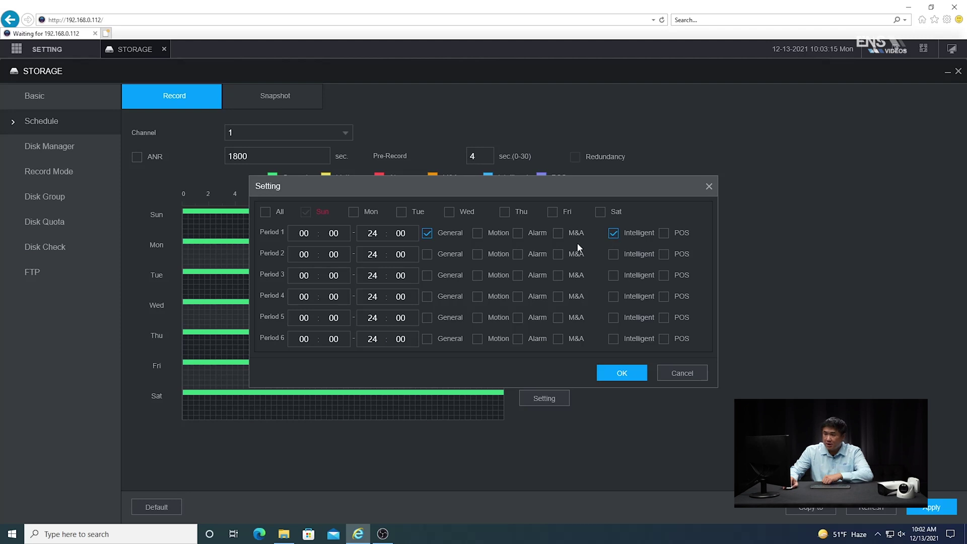
click(265, 212)
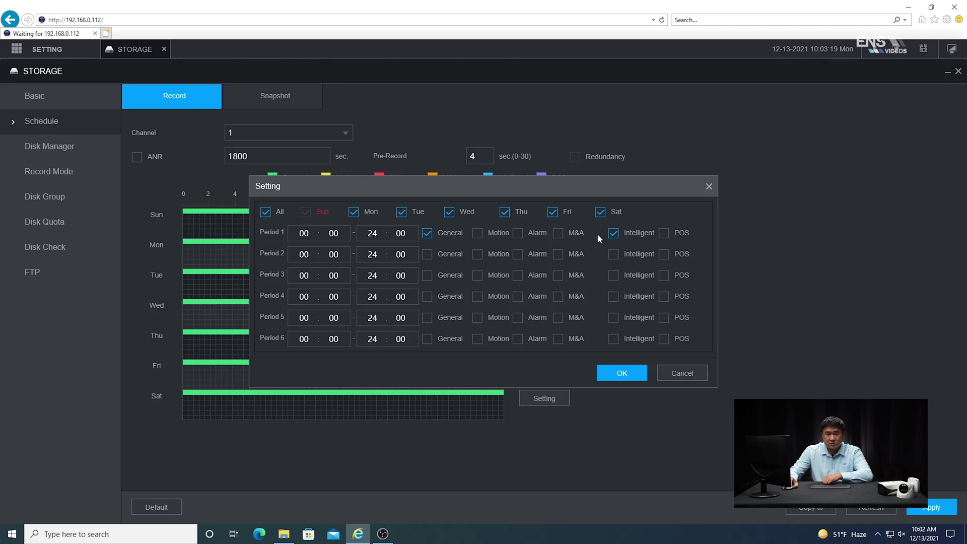
click(631, 375)
click(936, 508)
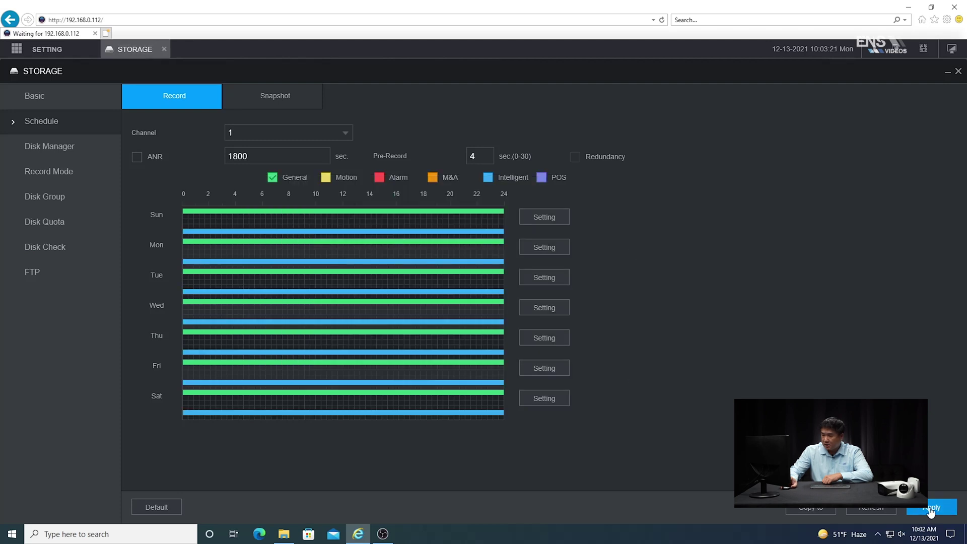
On the Snapshot tab, add Intelligent snapshots 00:00–24:00 for all days and apply.
click(286, 102)
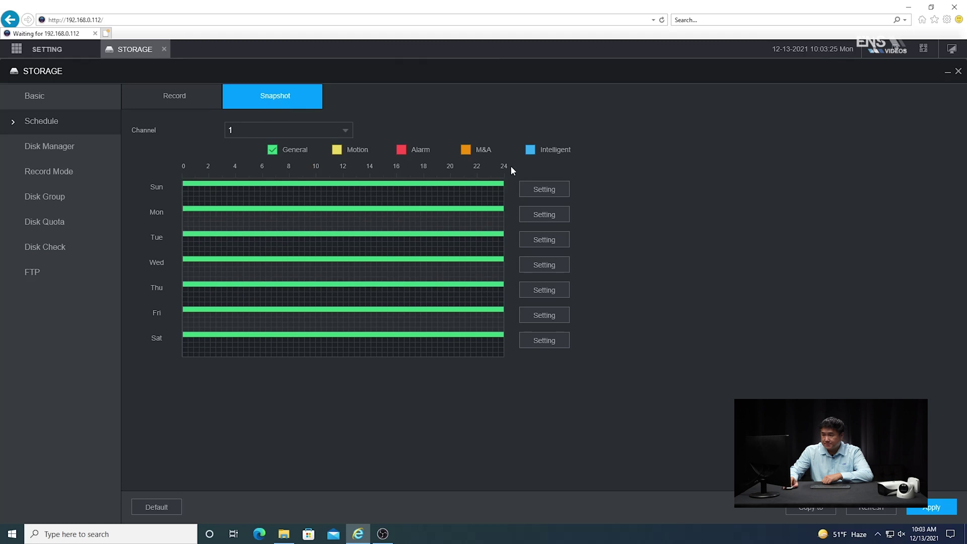
click(557, 193)
click(264, 211)
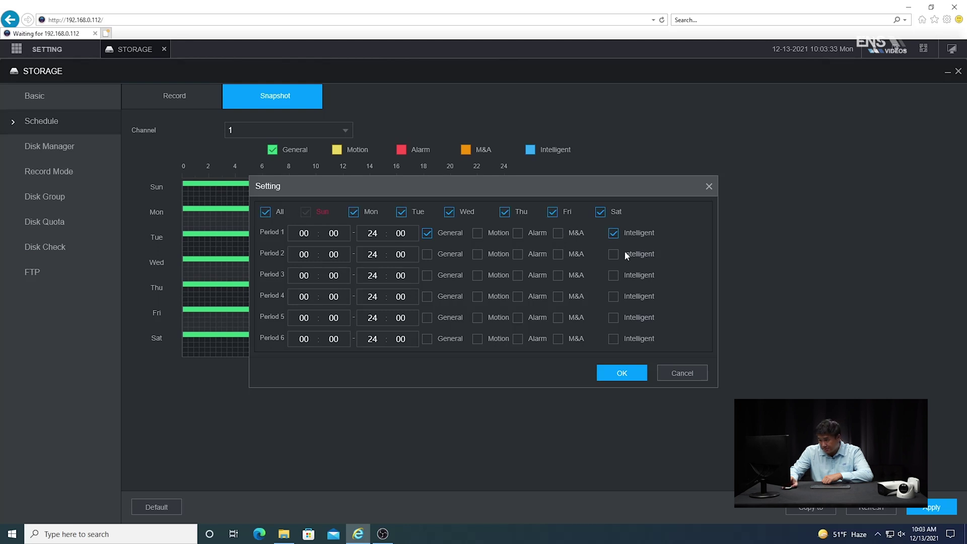
click(618, 377)
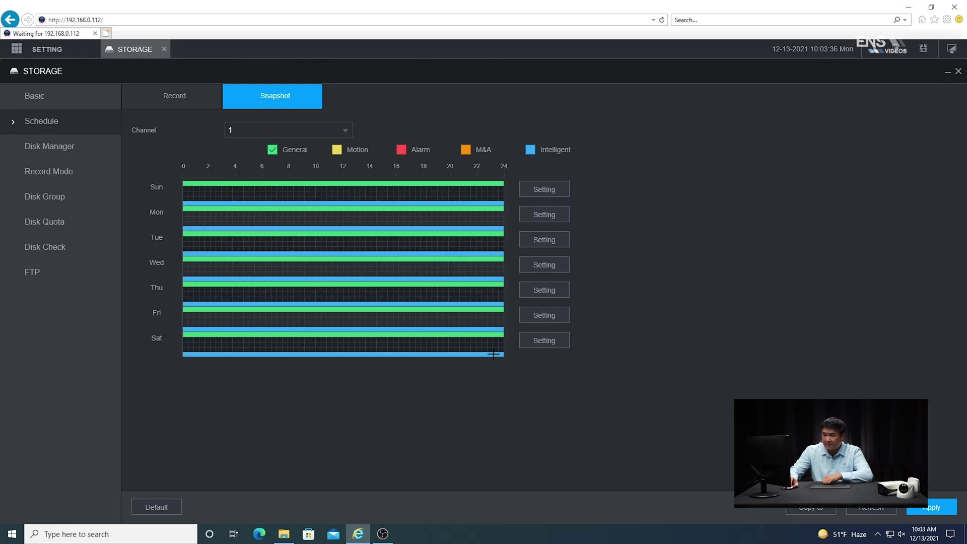
click(927, 510)
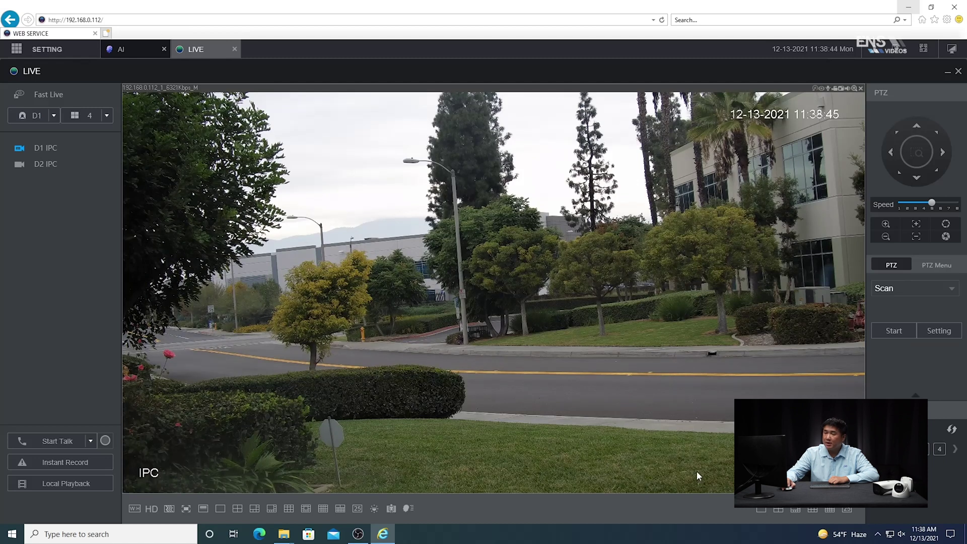
Run an AI Search > Face Detection query for today's faces on channel 1.
click(235, 50)
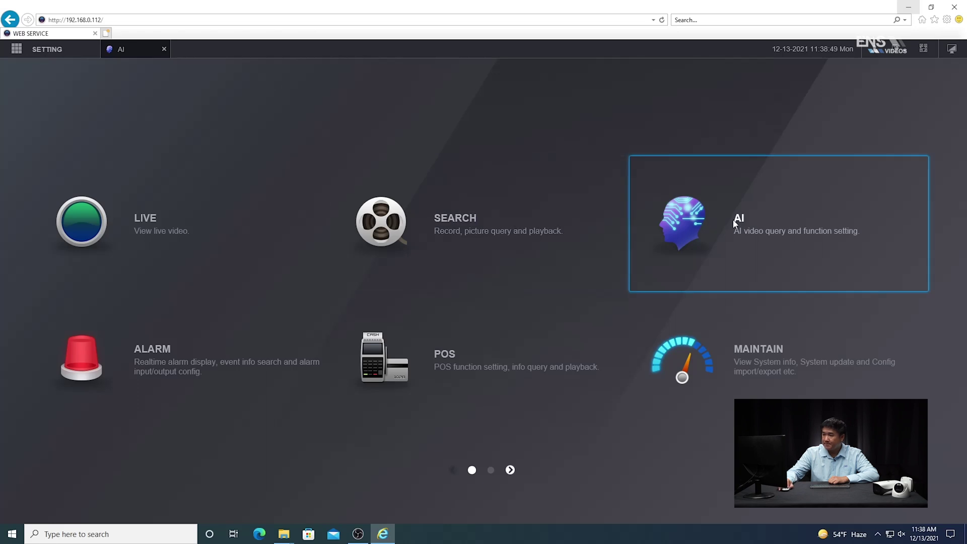
click(734, 223)
click(95, 102)
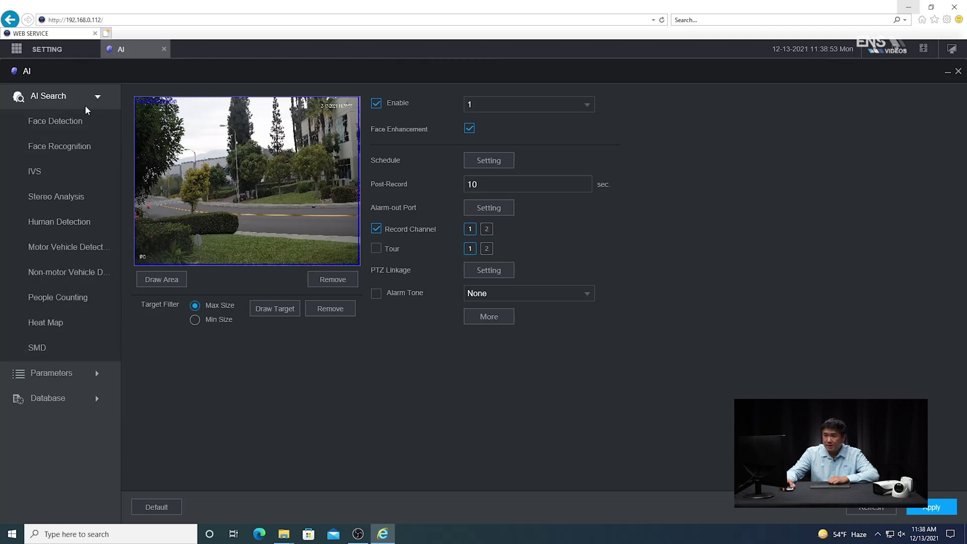
click(67, 123)
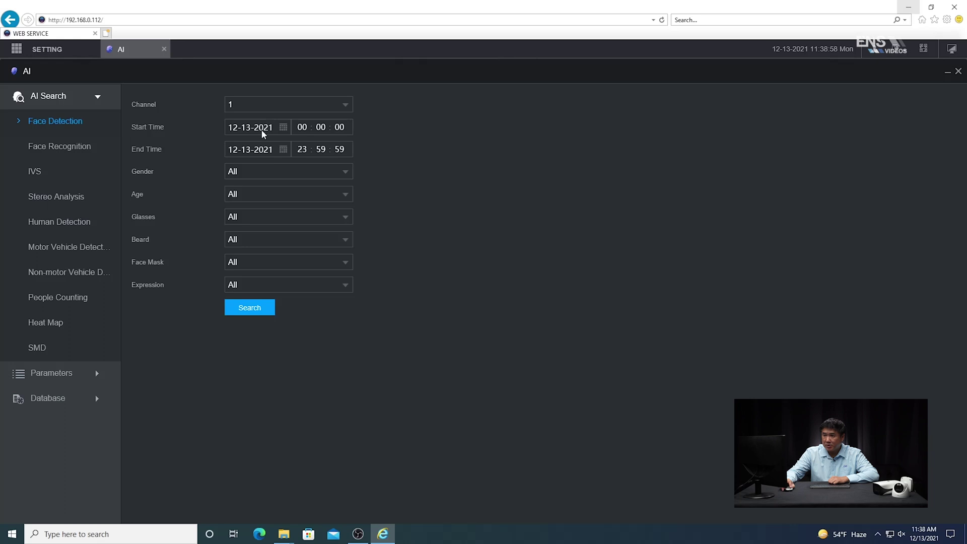
click(254, 305)
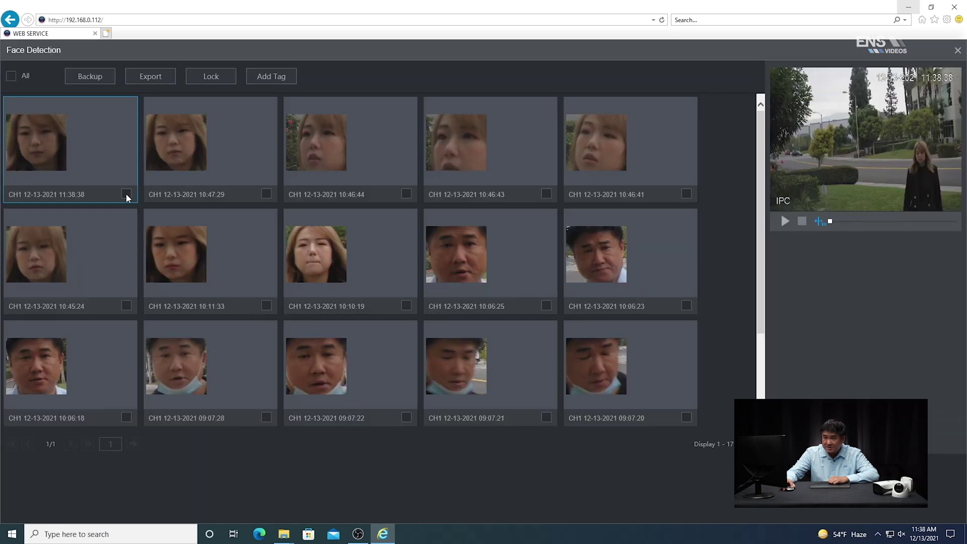
Select the newest face capture from 11:38:38 and play its clip full screen.
click(126, 194)
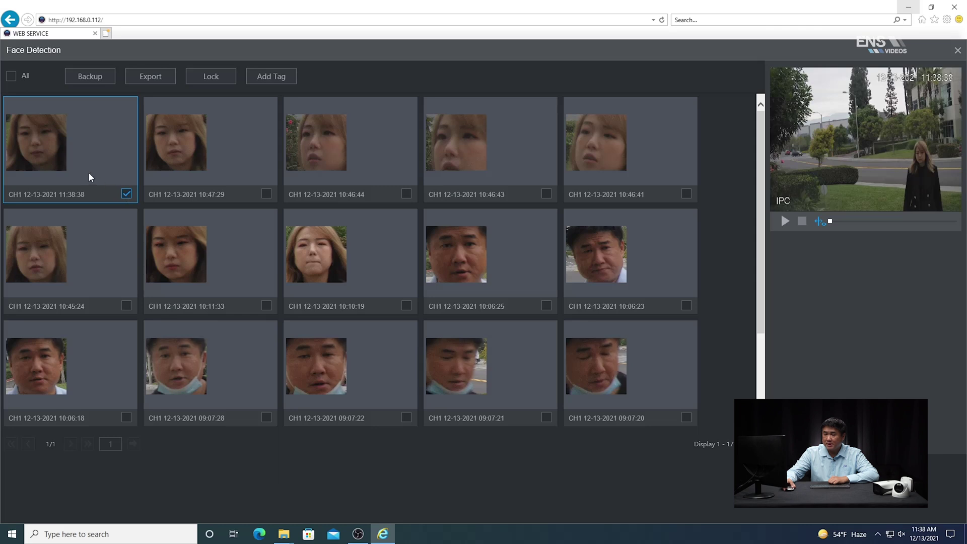
click(785, 221)
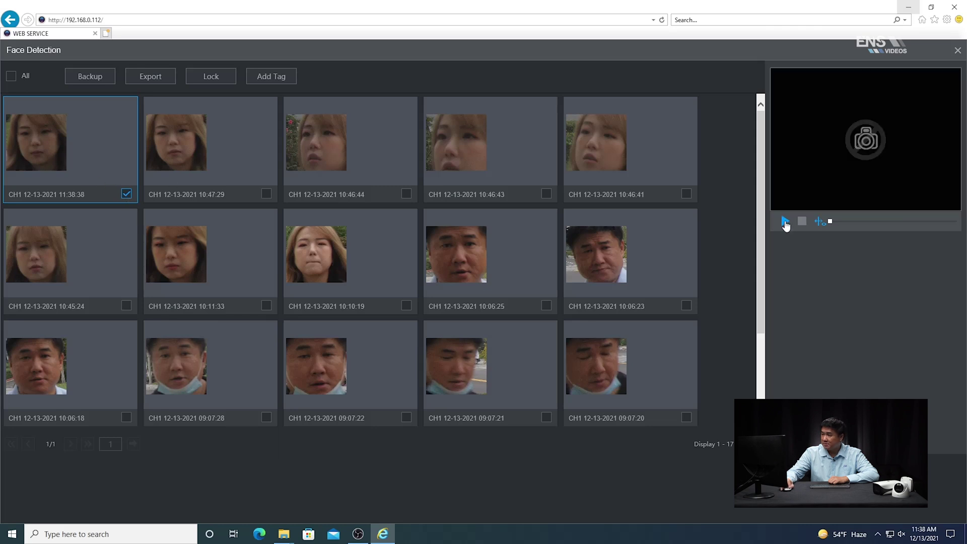
double_click(806, 164)
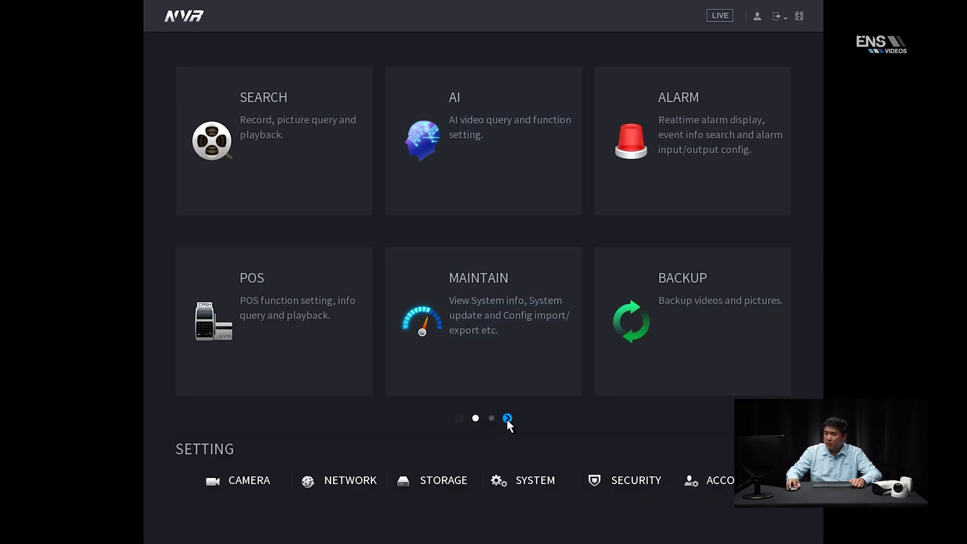
Apply the DISPLAY settings with AI Rule toggled on, then return to the menu tiles.
click(507, 418)
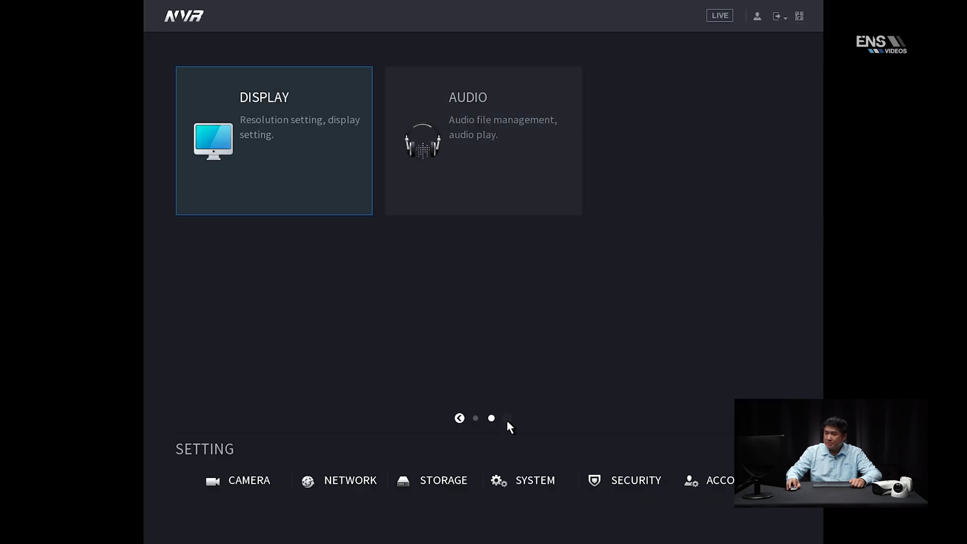
click(302, 142)
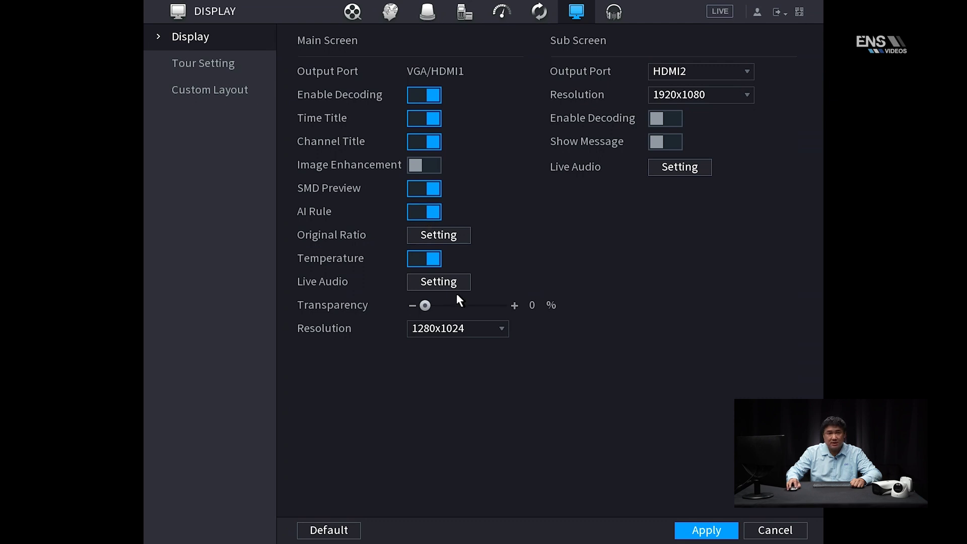
click(699, 537)
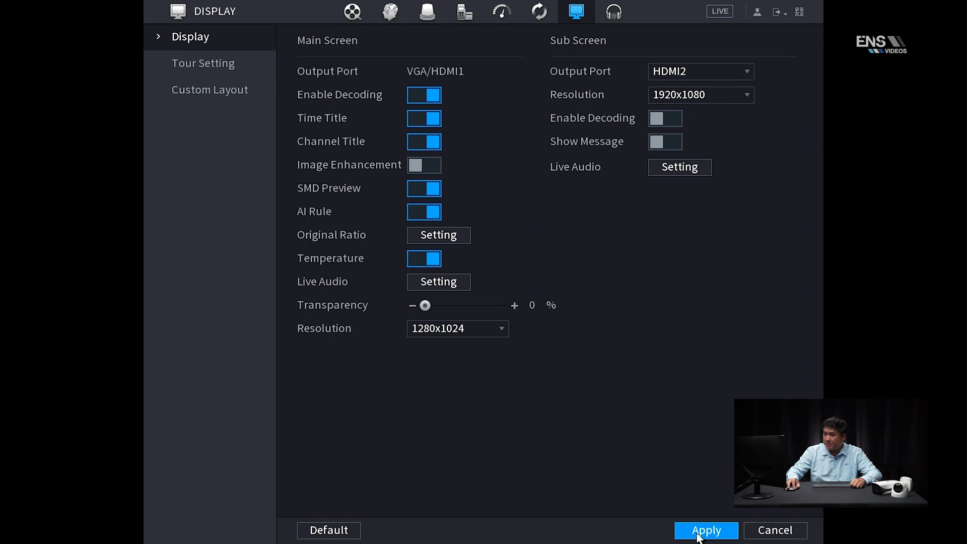
click(769, 530)
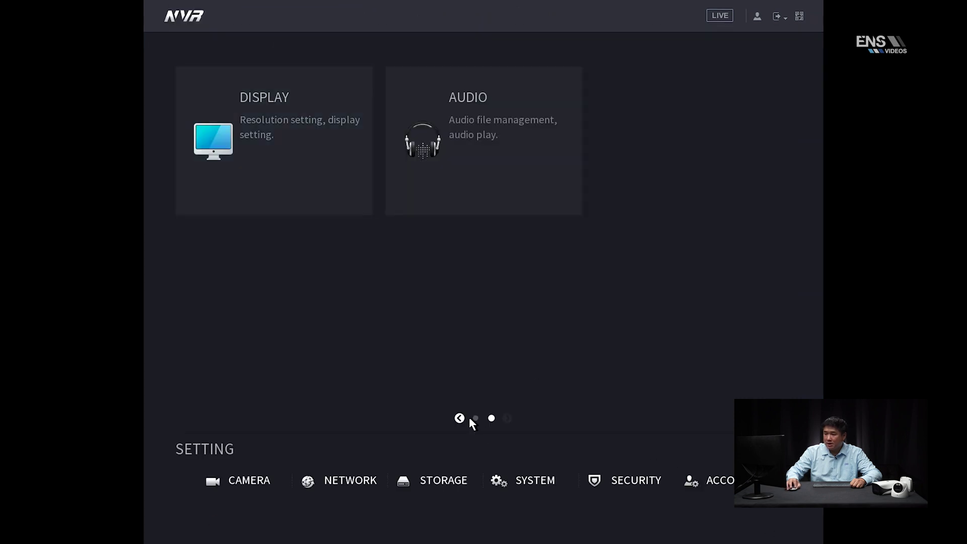
Under AI > Parameters > Smart Plan, turn on face detection for channel D1.
click(459, 420)
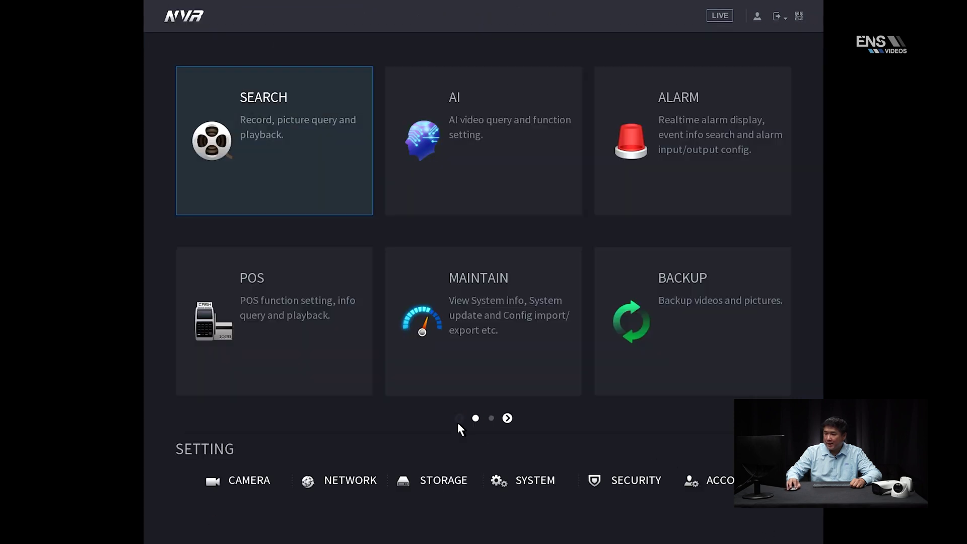
click(477, 157)
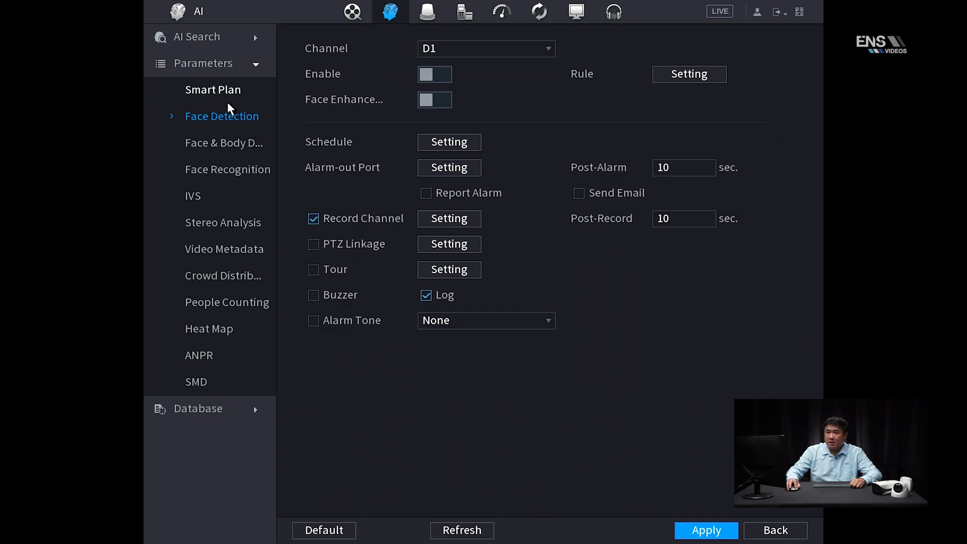
click(212, 88)
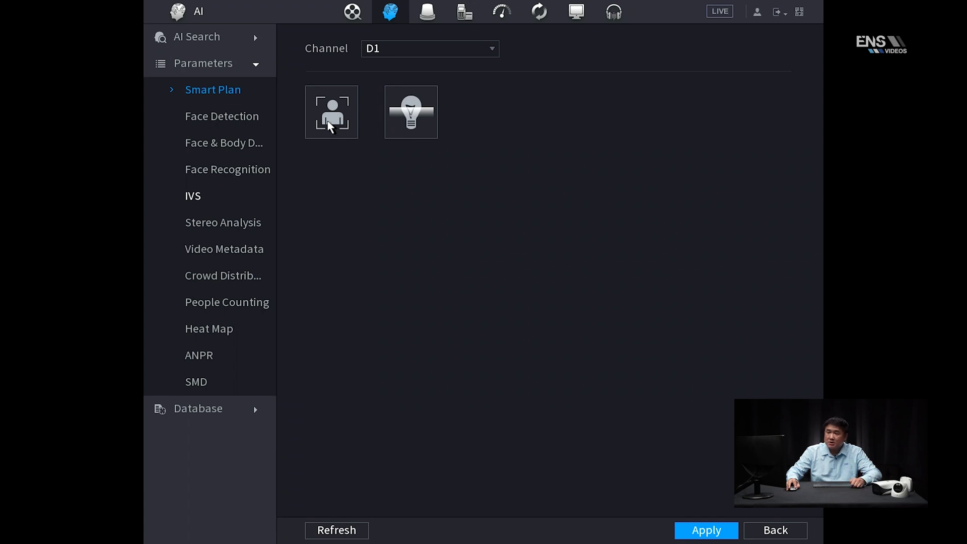
click(330, 126)
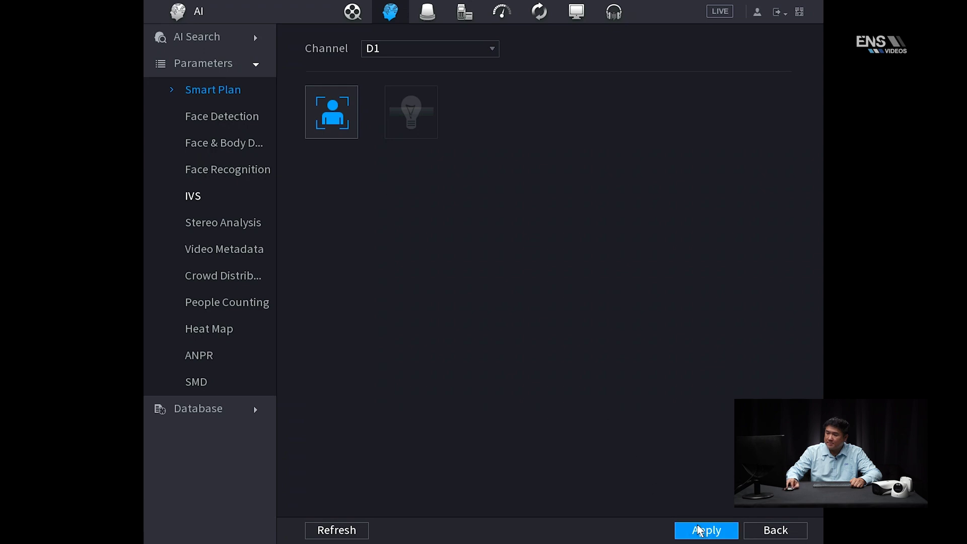
click(223, 119)
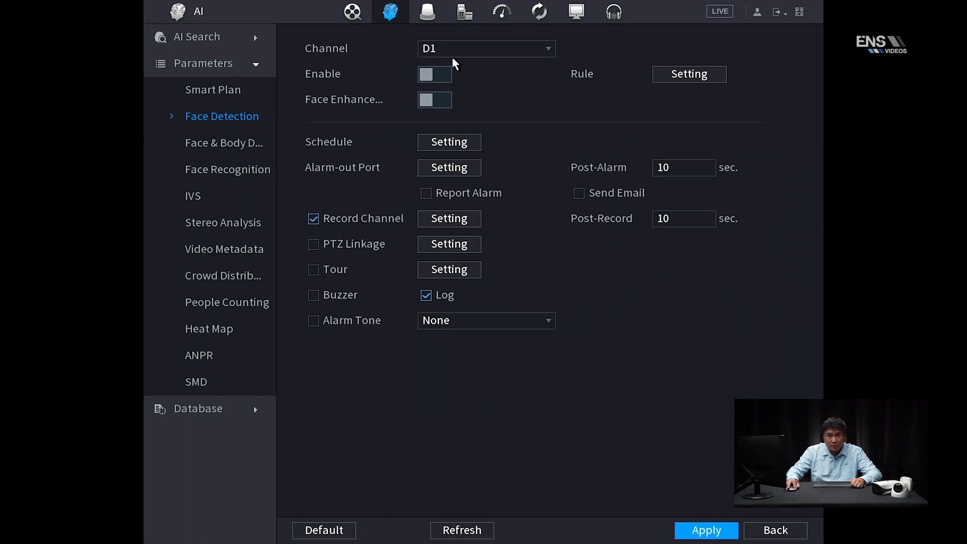
Enable face detection and Face Enhance for D1, accept the rule and all-day schedule, and apply.
click(434, 75)
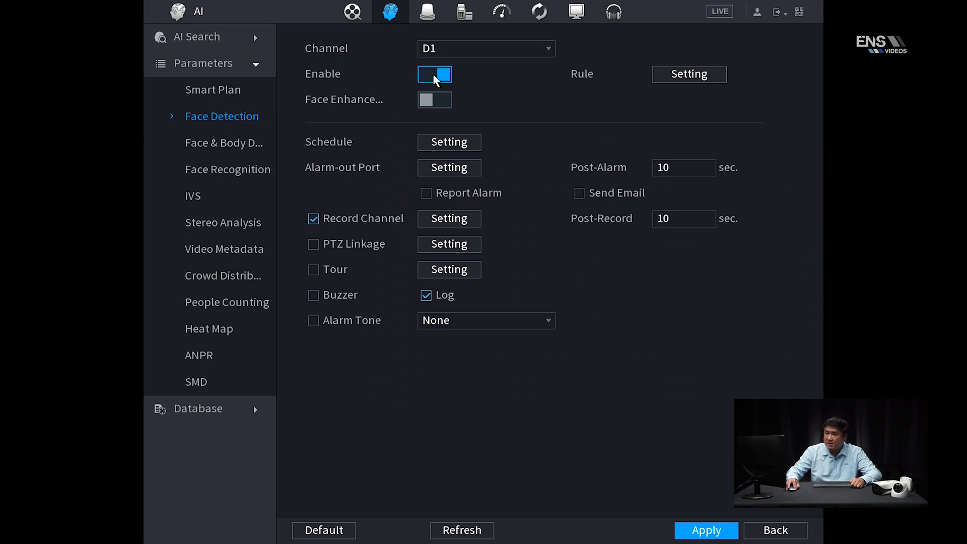
click(437, 102)
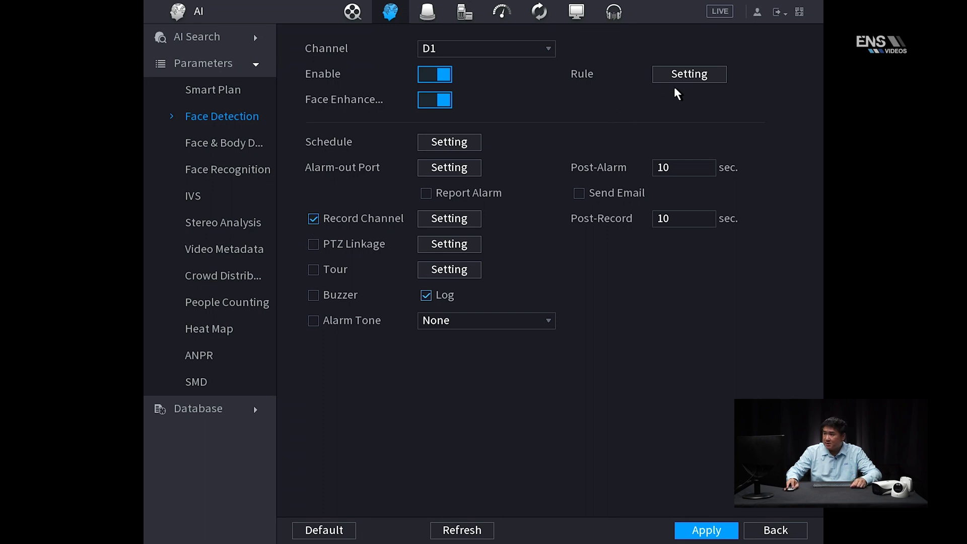
click(690, 75)
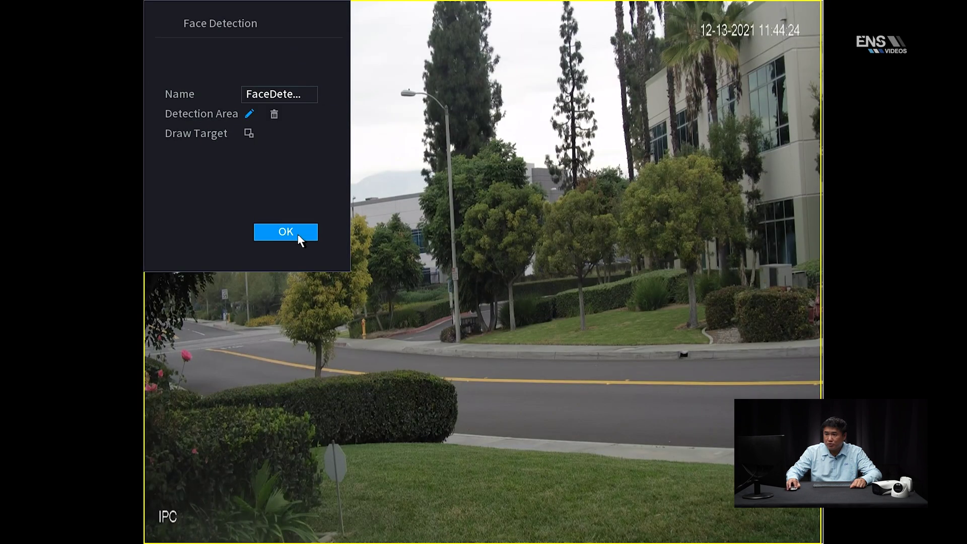
click(299, 237)
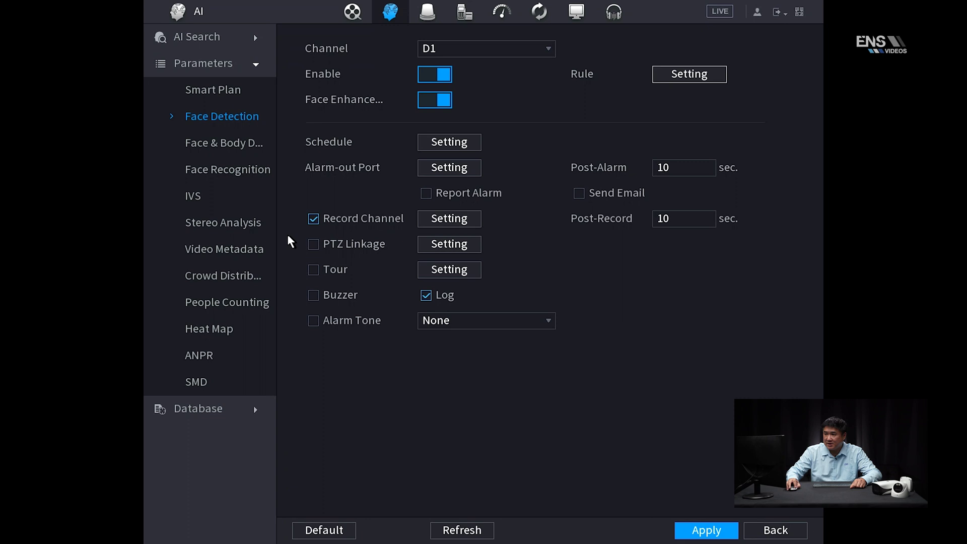
click(451, 143)
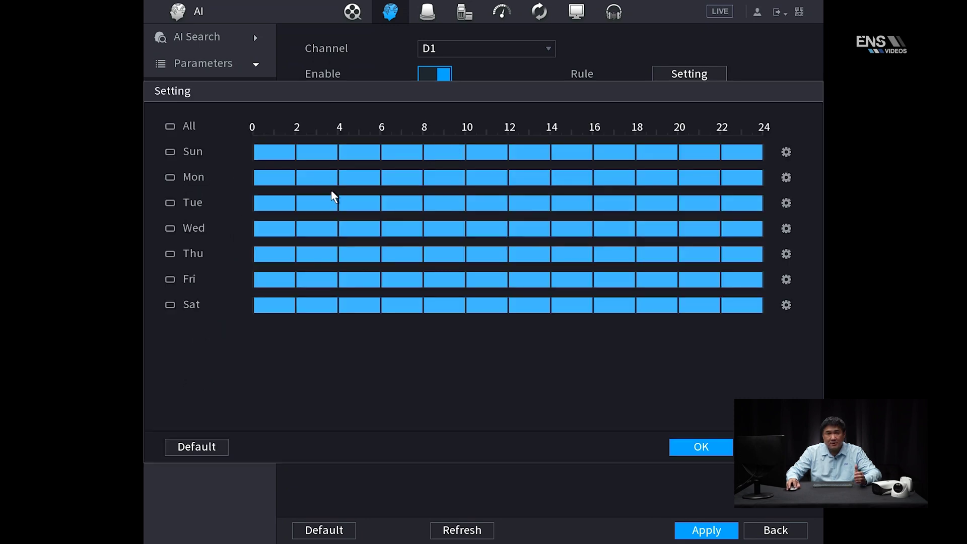
click(701, 450)
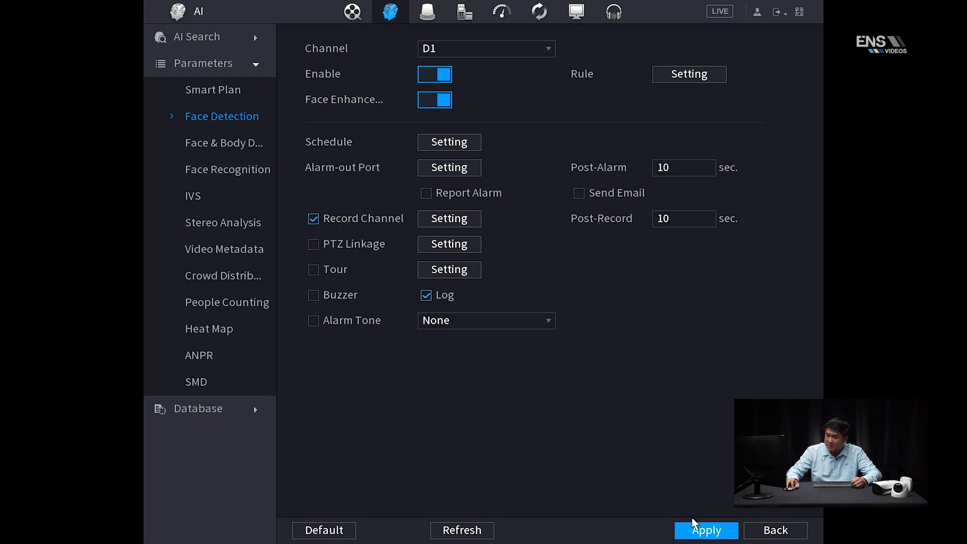
click(704, 531)
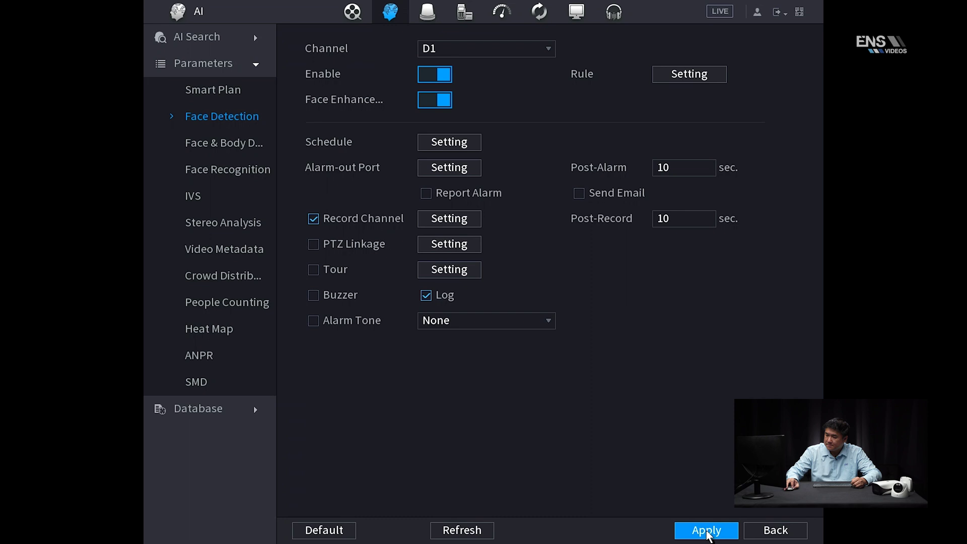
click(778, 535)
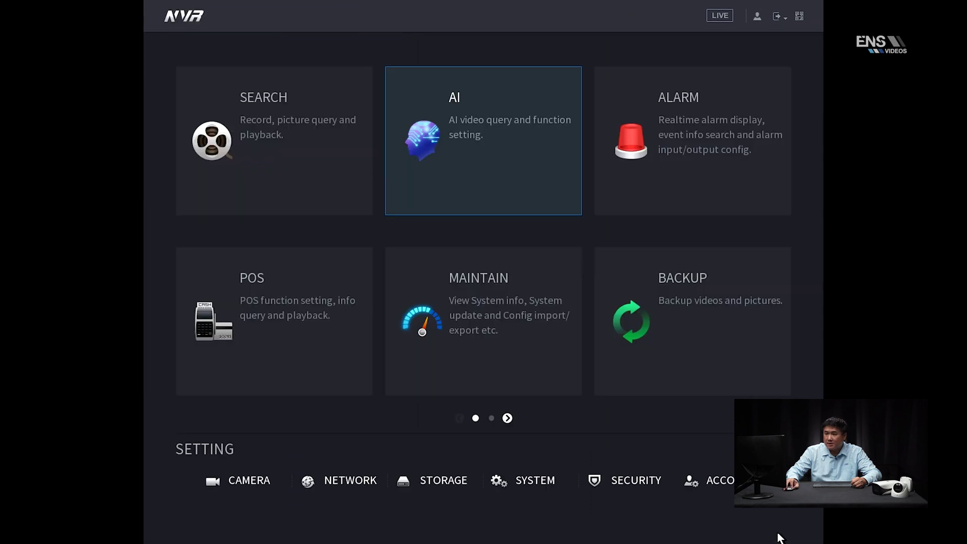
Add Intelligent to Period 1 on D1's record schedule, copy it to all days, and apply.
click(443, 481)
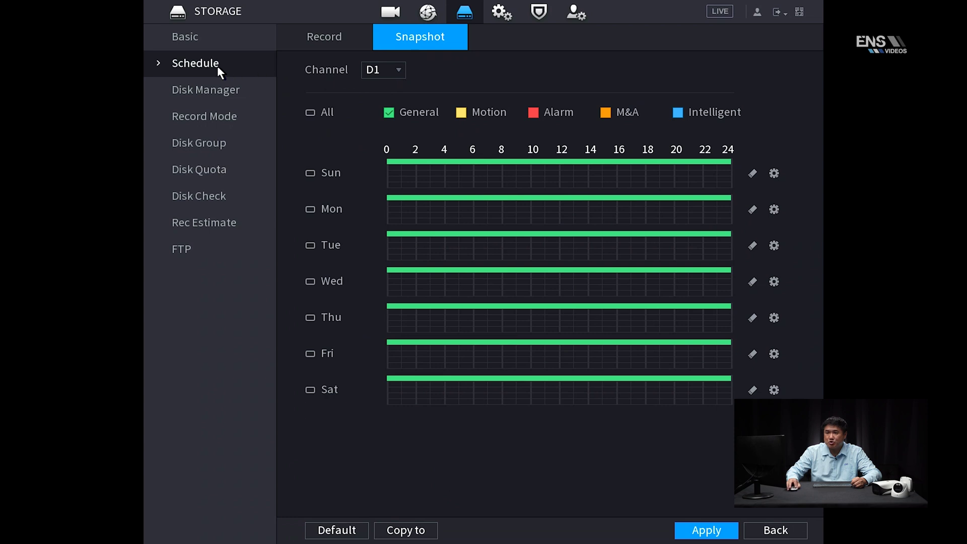
click(336, 36)
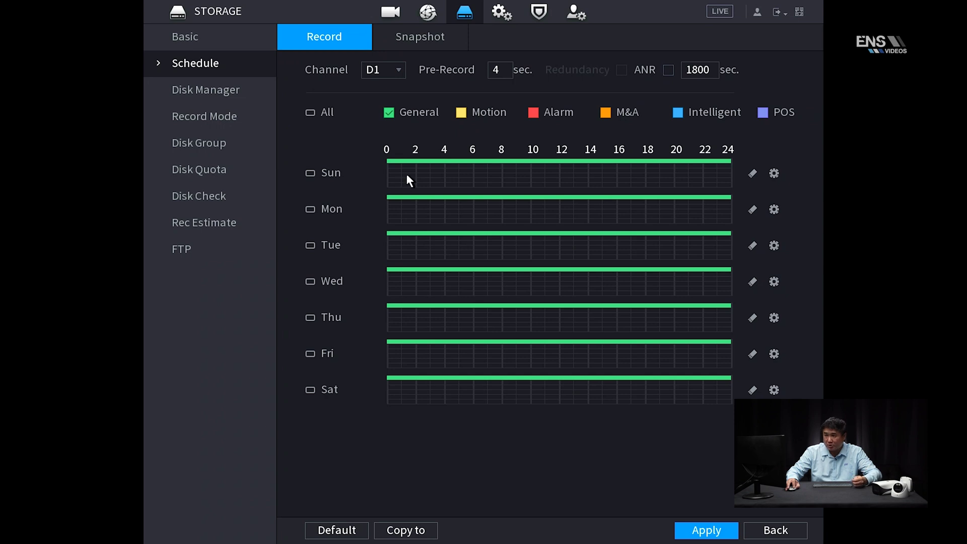
click(774, 174)
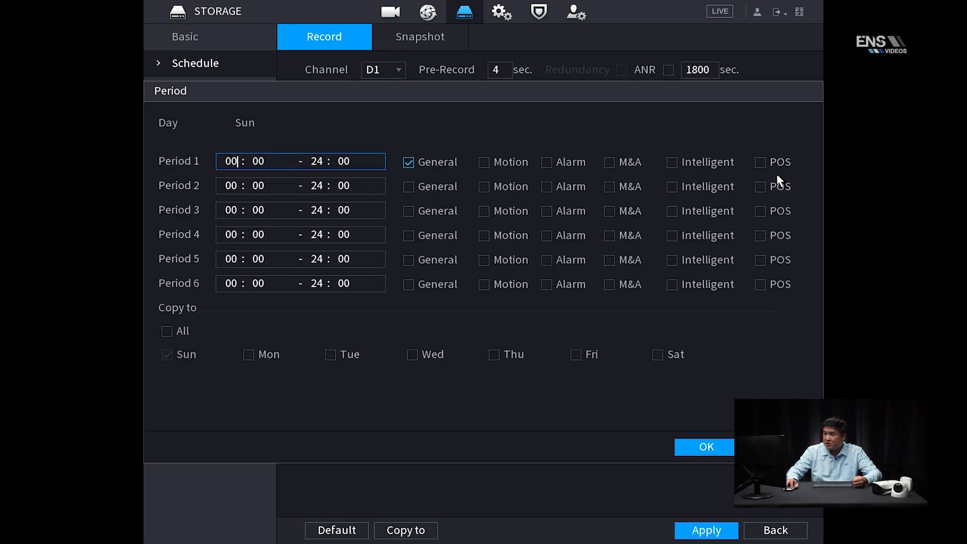
click(674, 162)
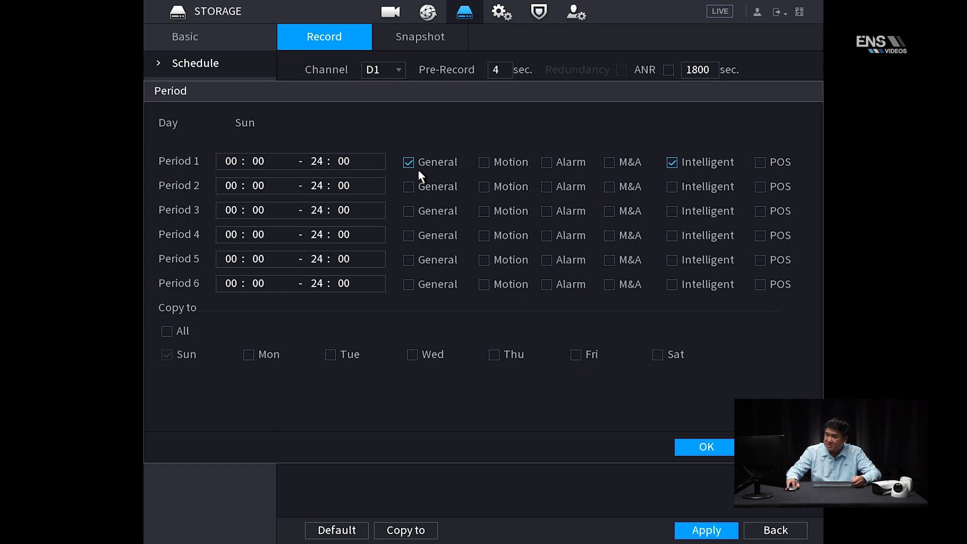
click(167, 331)
click(706, 447)
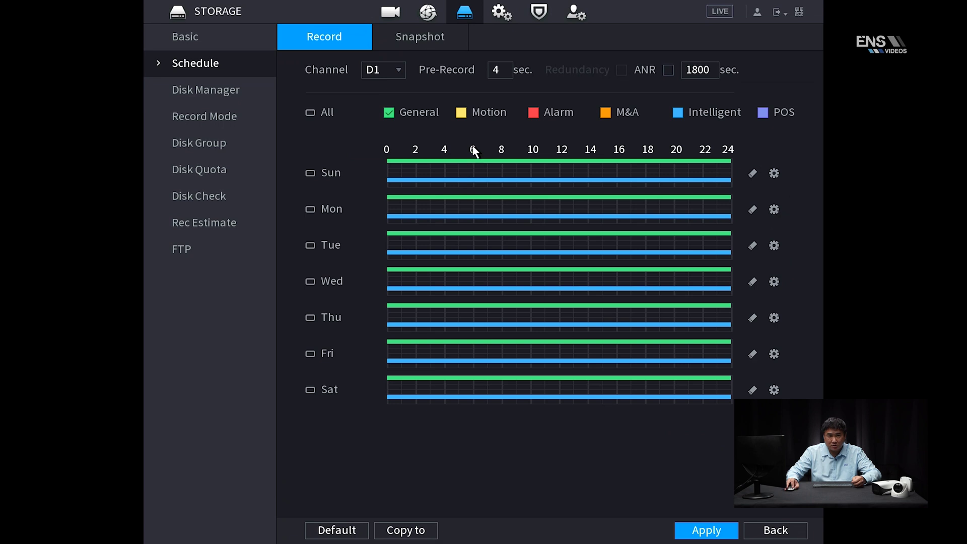
click(700, 534)
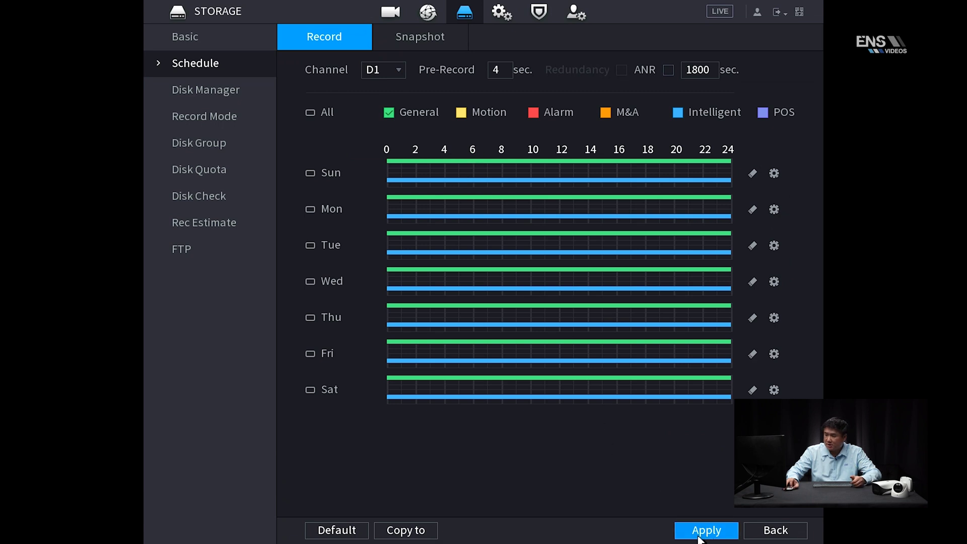
Add Intelligent to Period 1 on D1's snapshot schedule and copy it to every day.
click(423, 40)
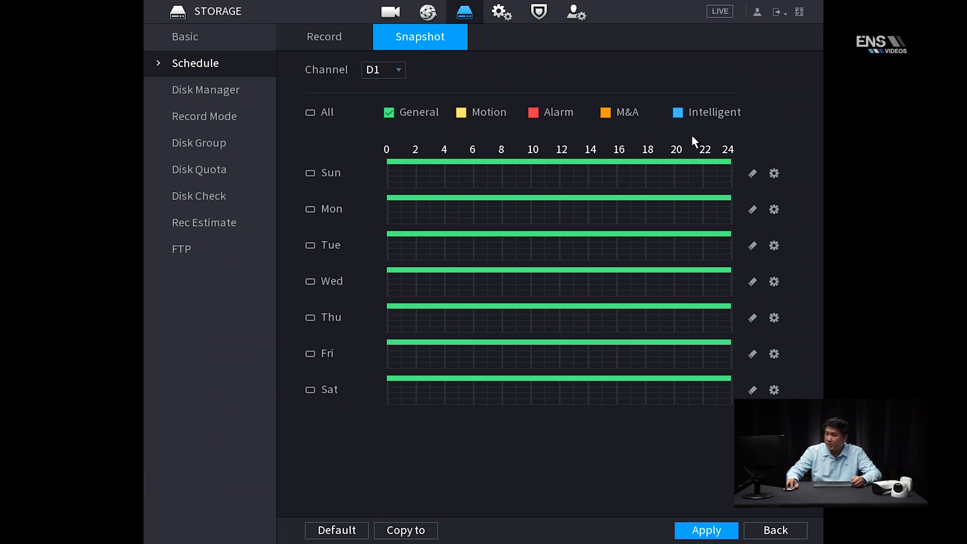
click(774, 174)
click(672, 162)
click(166, 333)
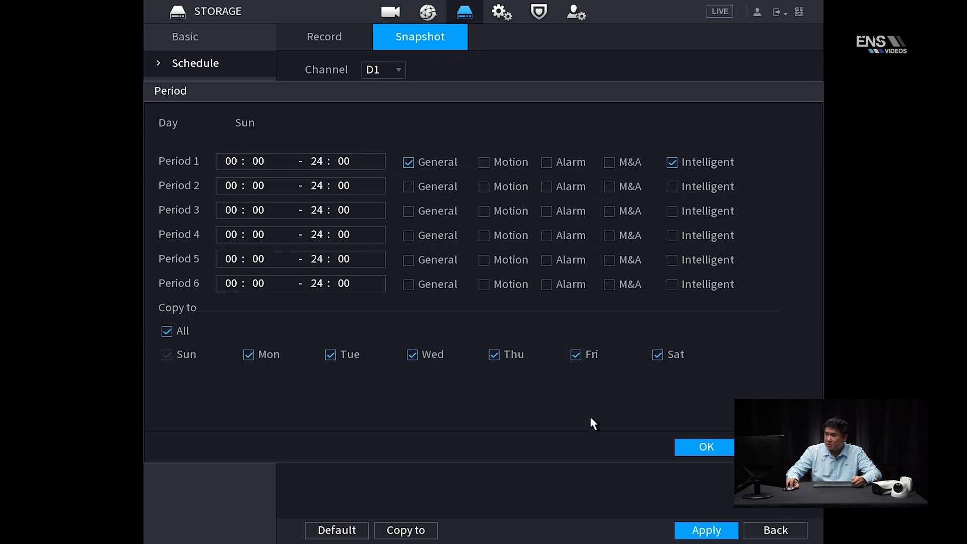
click(712, 449)
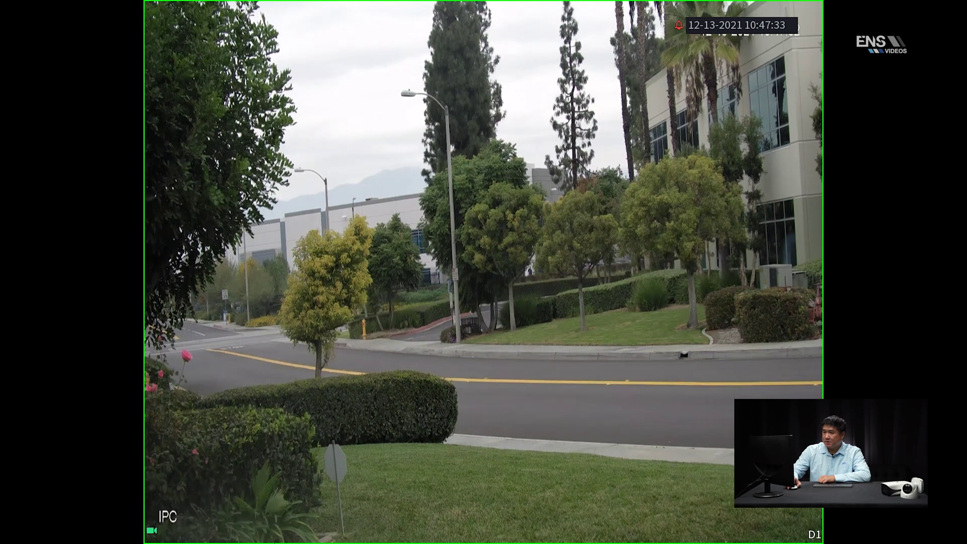
Run an AI Face Detection search for channel D1 on 12-13-2021.
right_click(473, 155)
click(493, 164)
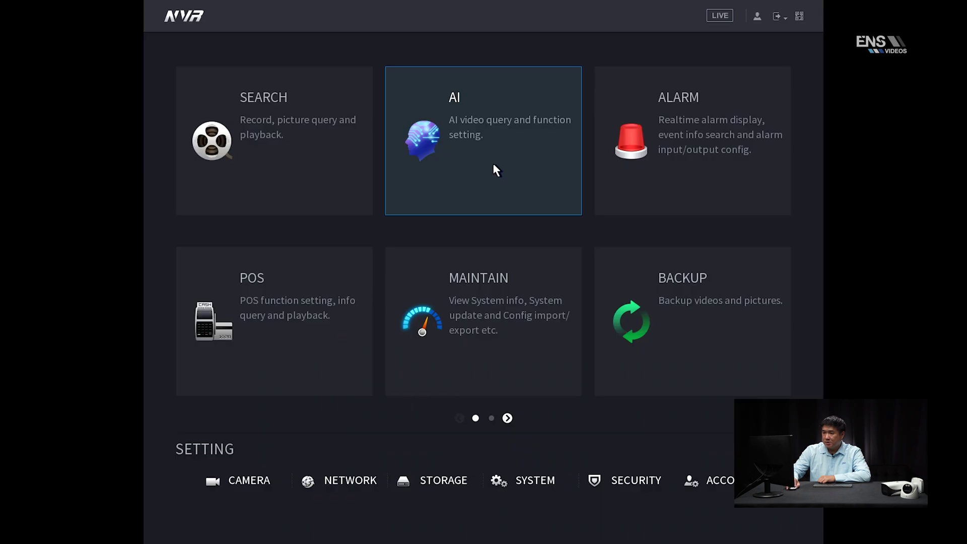
click(491, 164)
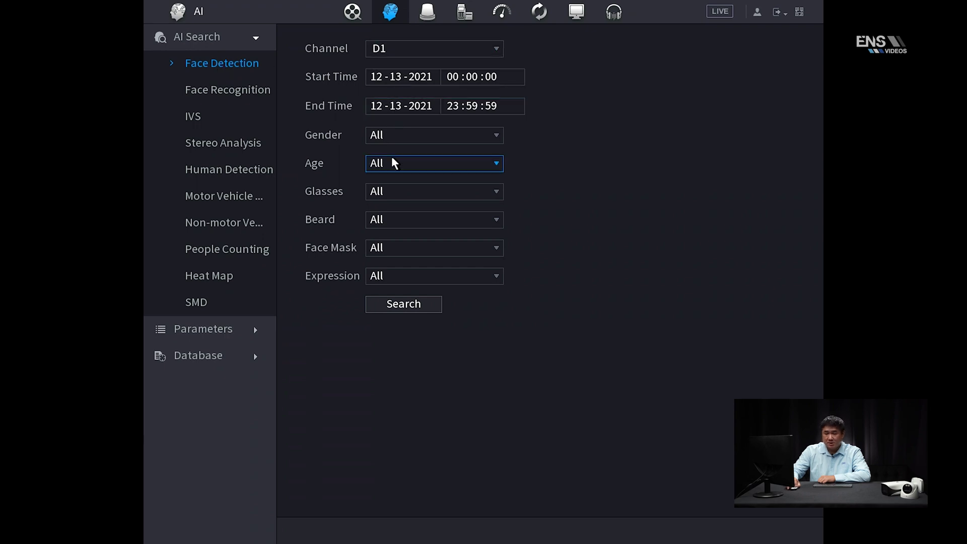
click(410, 307)
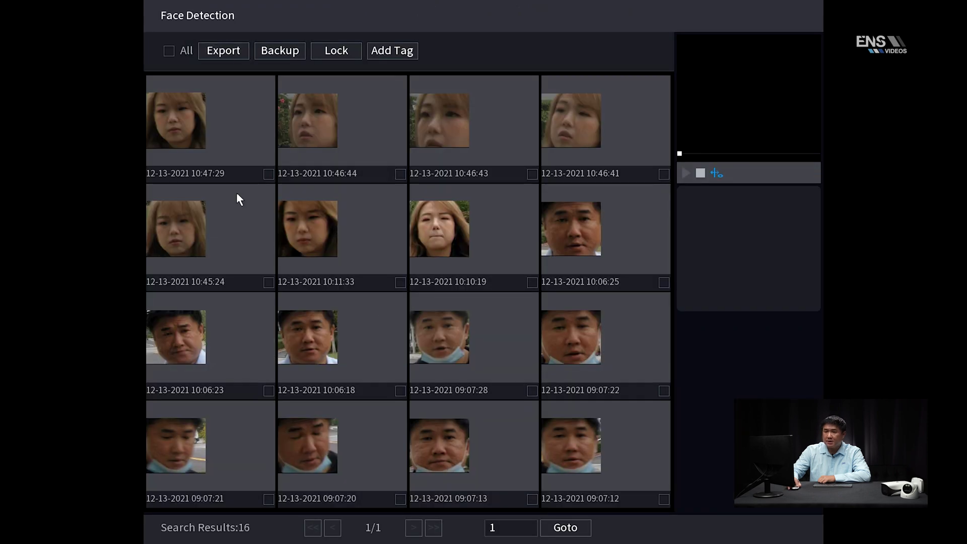
Play the recorded clip of the 10:47:29 face capture.
click(265, 176)
click(209, 136)
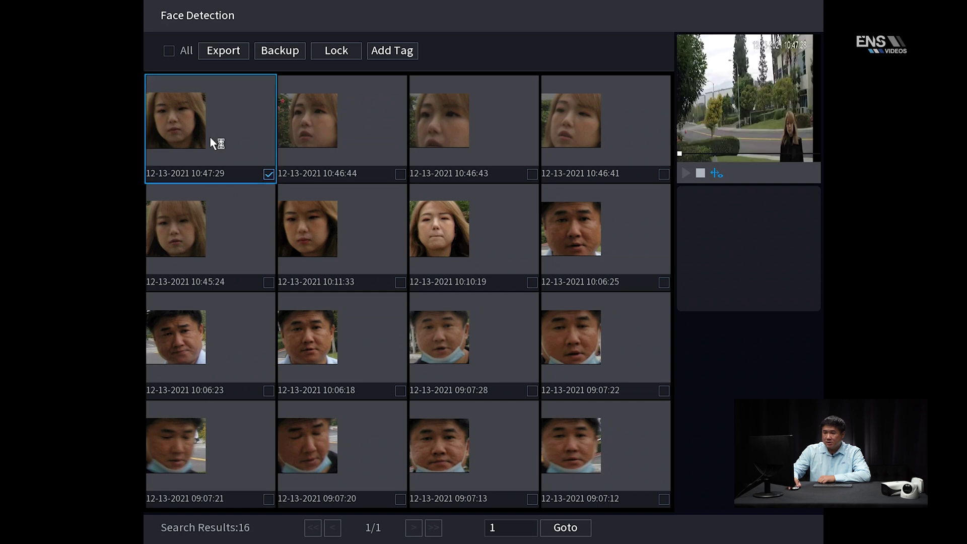
click(685, 173)
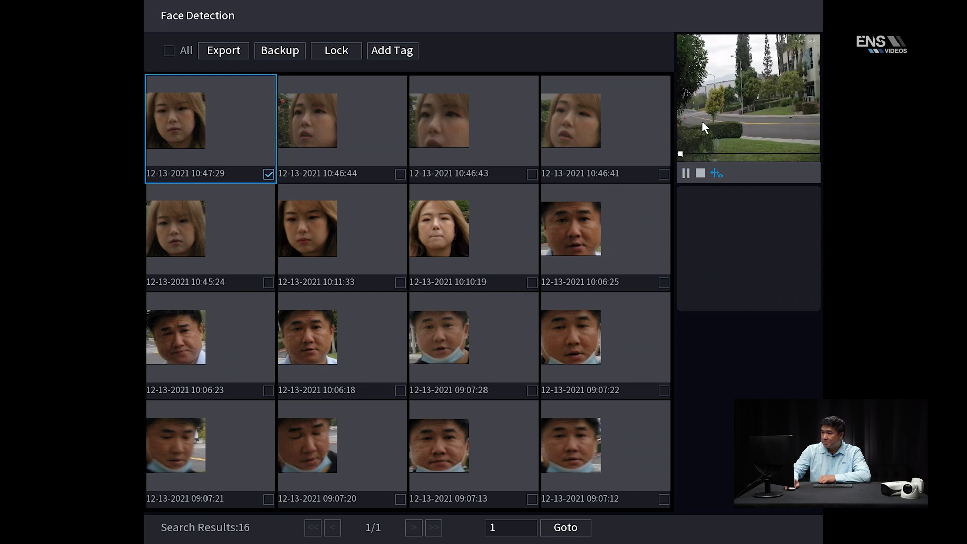